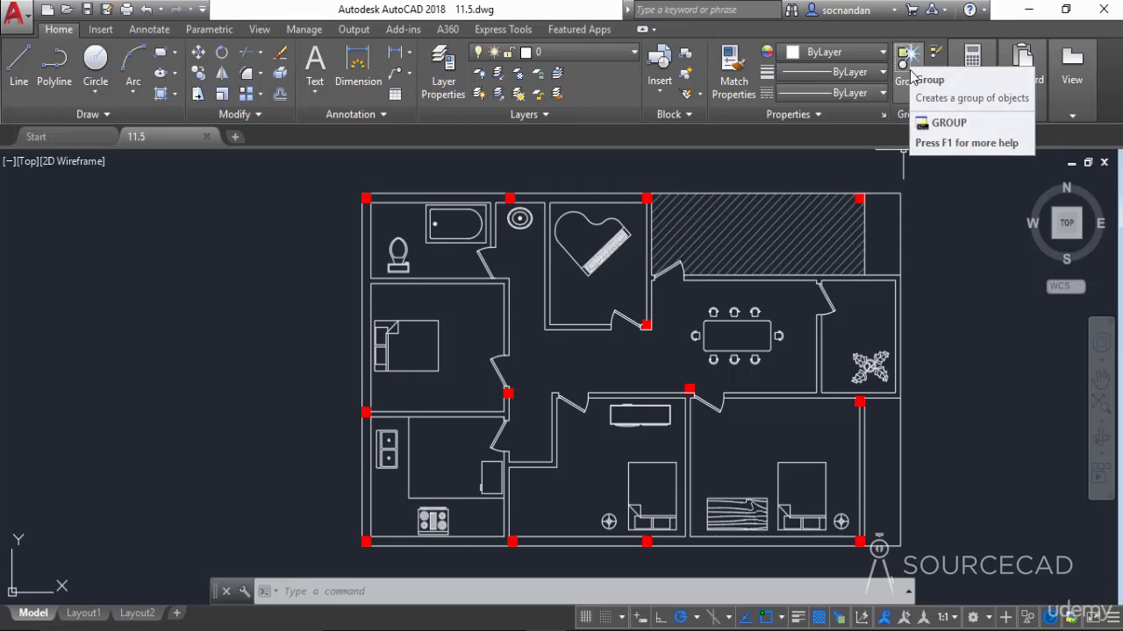
- Create a group named Bed from the three beds in the floor plan's bedrooms
left_click(909, 71)
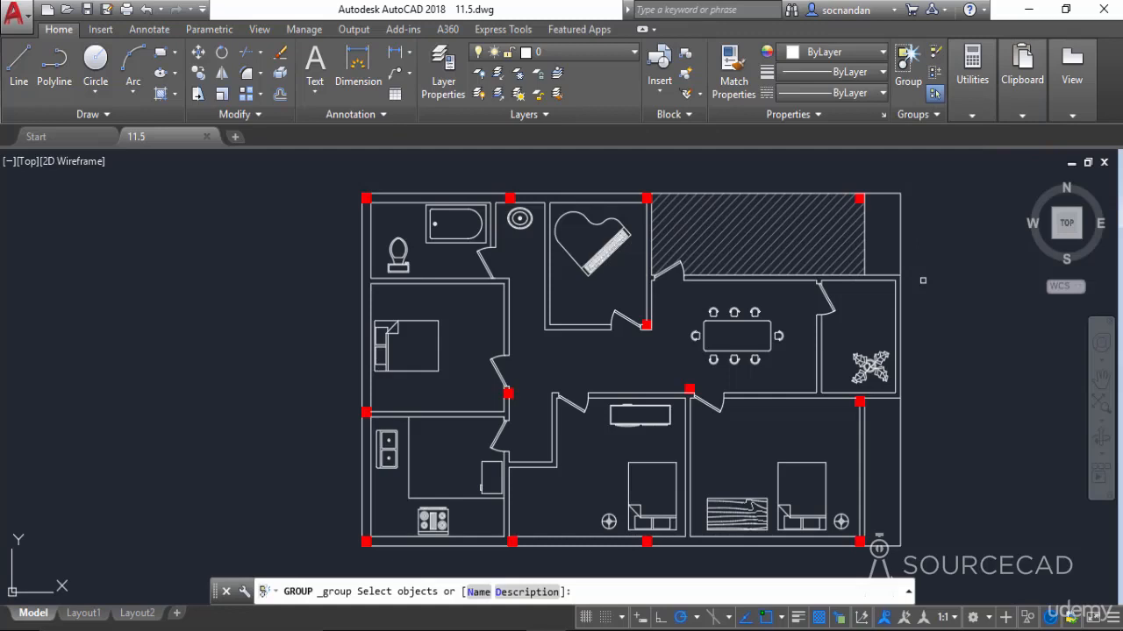
left_click(478, 593)
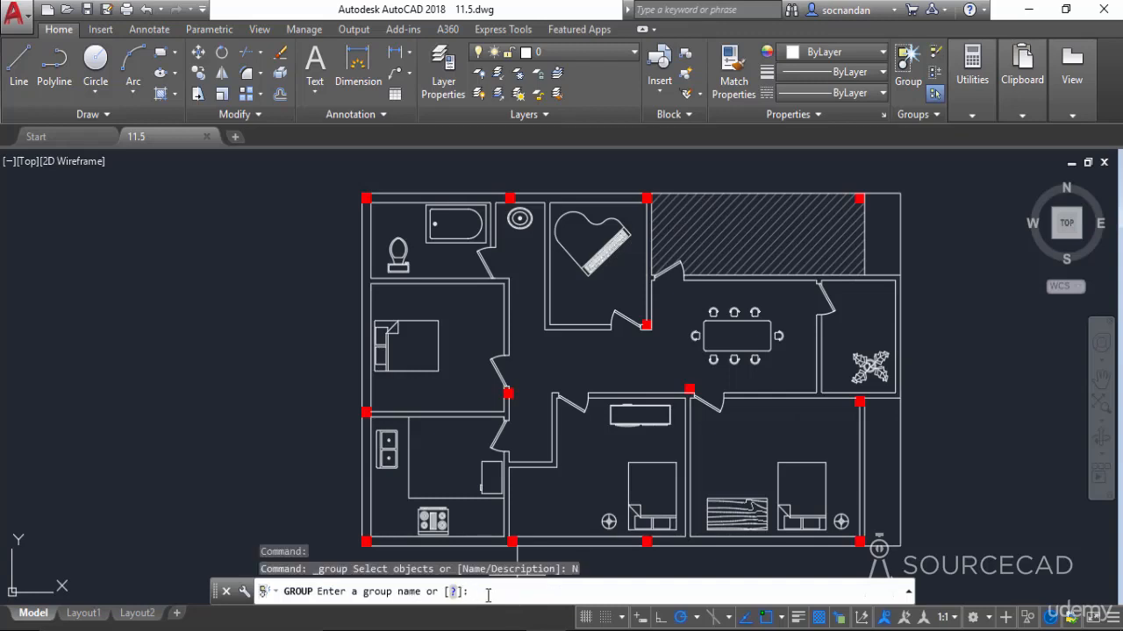
type("Bed")
key("Return")
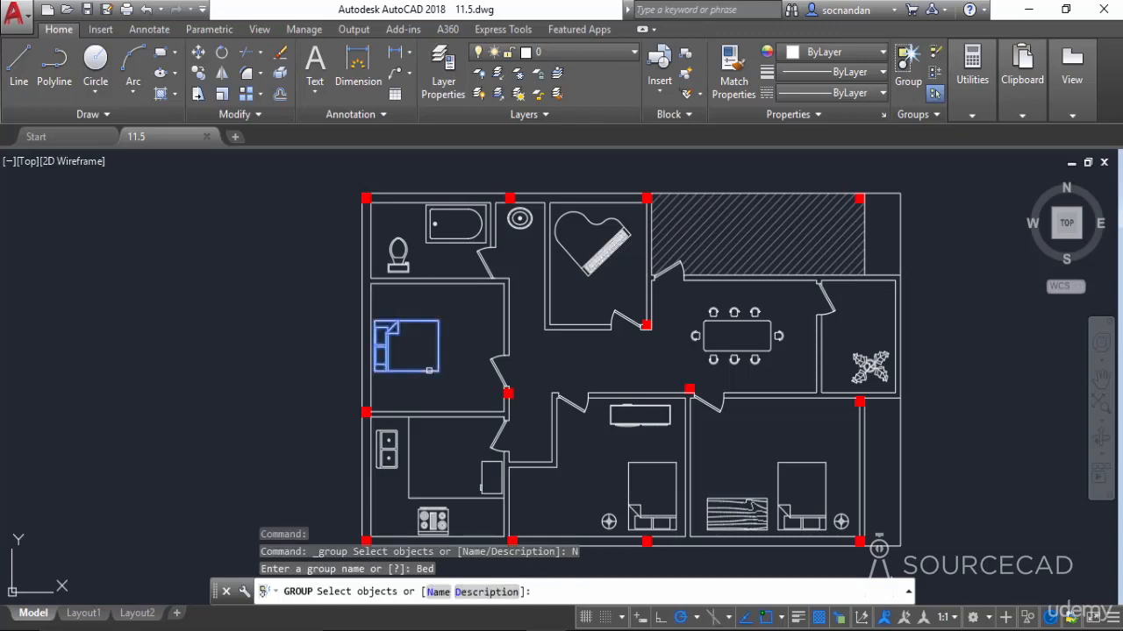
left_click(429, 372)
left_click(628, 485)
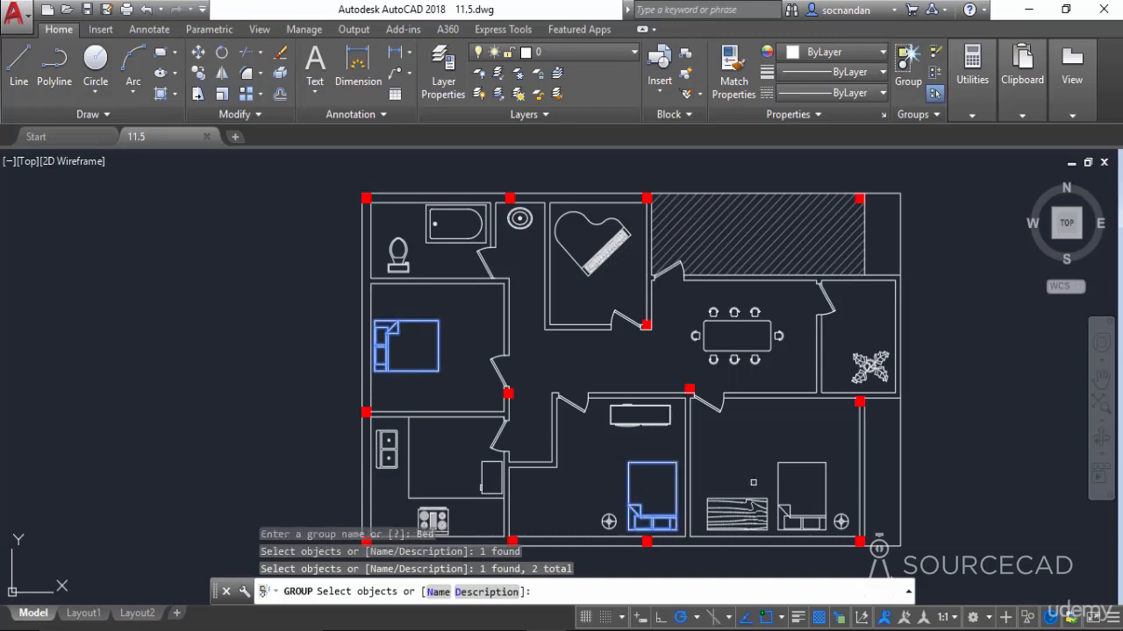
left_click(772, 480)
right_click(741, 443)
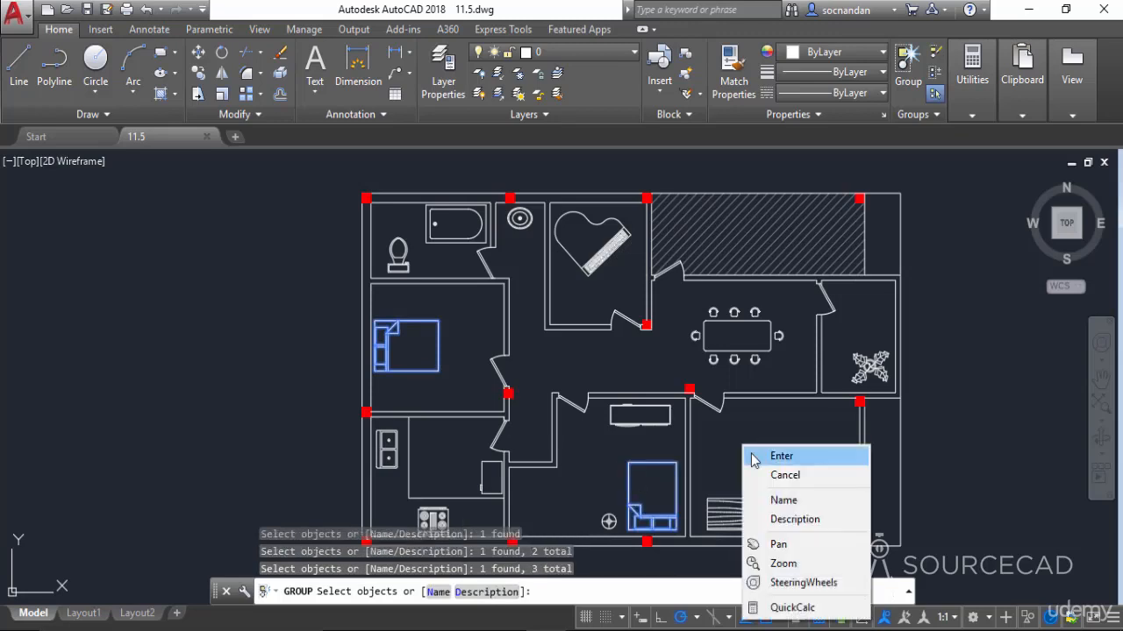
left_click(754, 456)
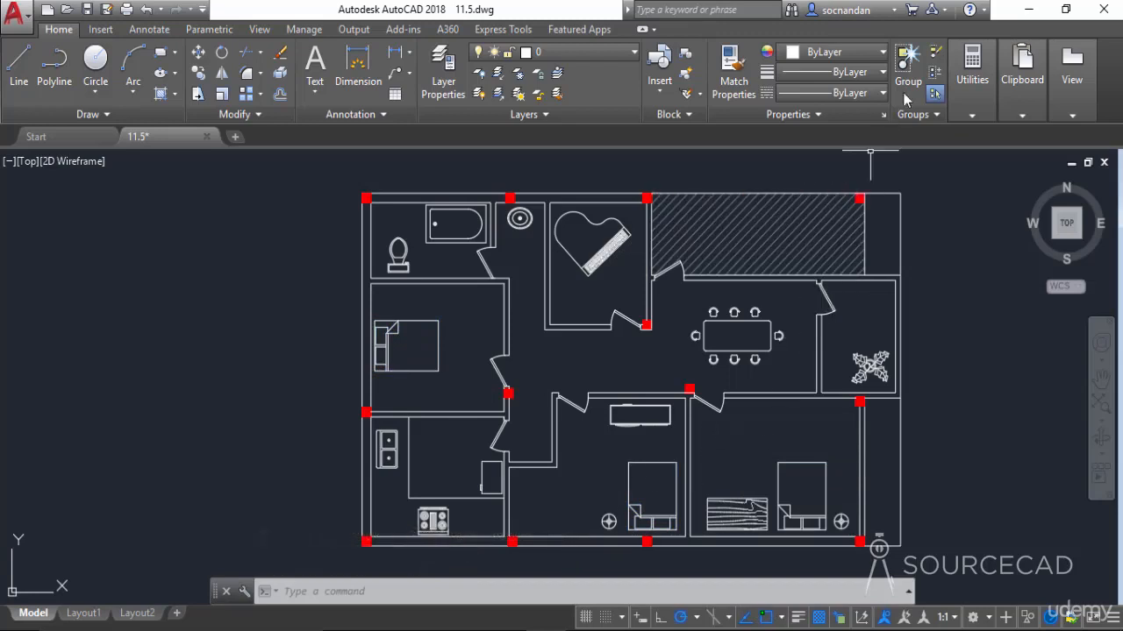
- Create a group named Kitchen from the sink, the stove and the refrigerator in the kitchen
left_click(908, 65)
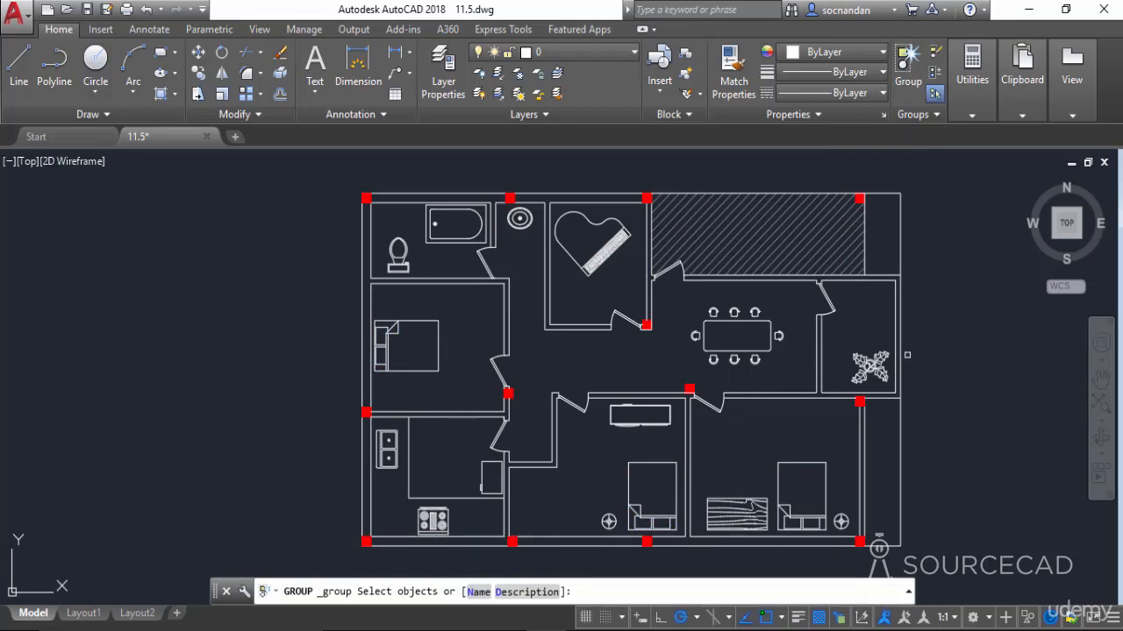
left_click(478, 592)
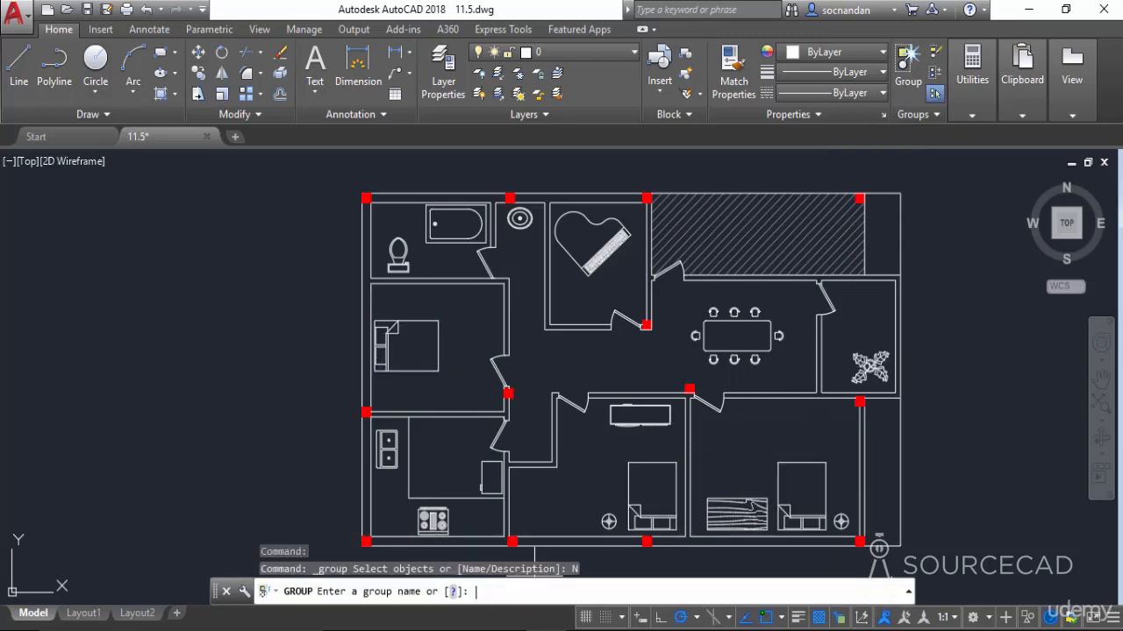
type("Kitchen")
key("Return")
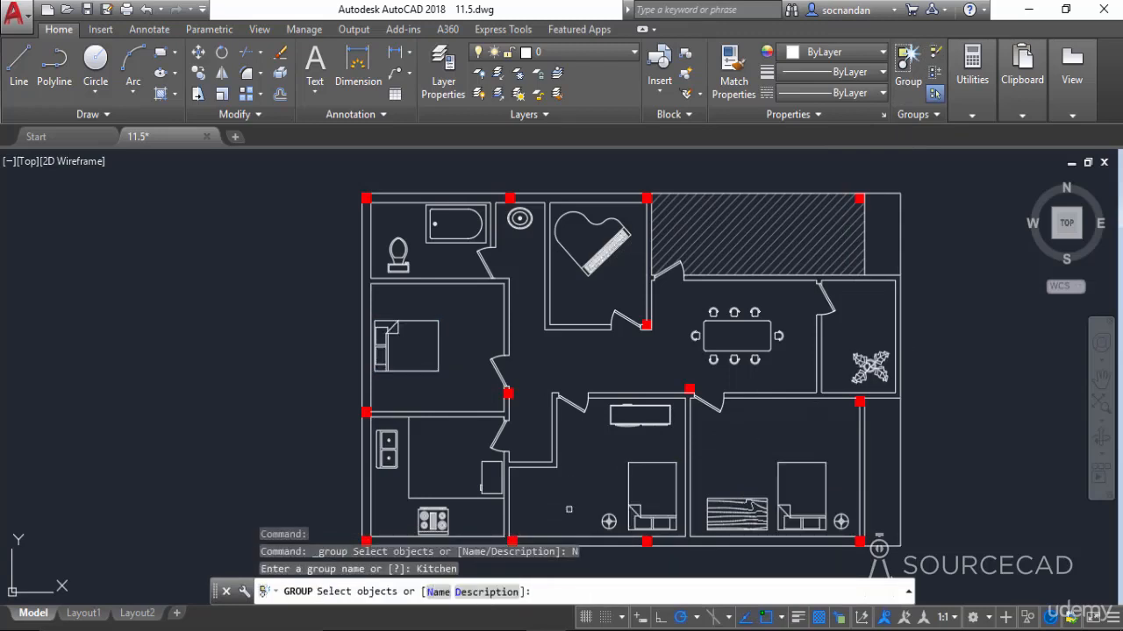
left_click(384, 449)
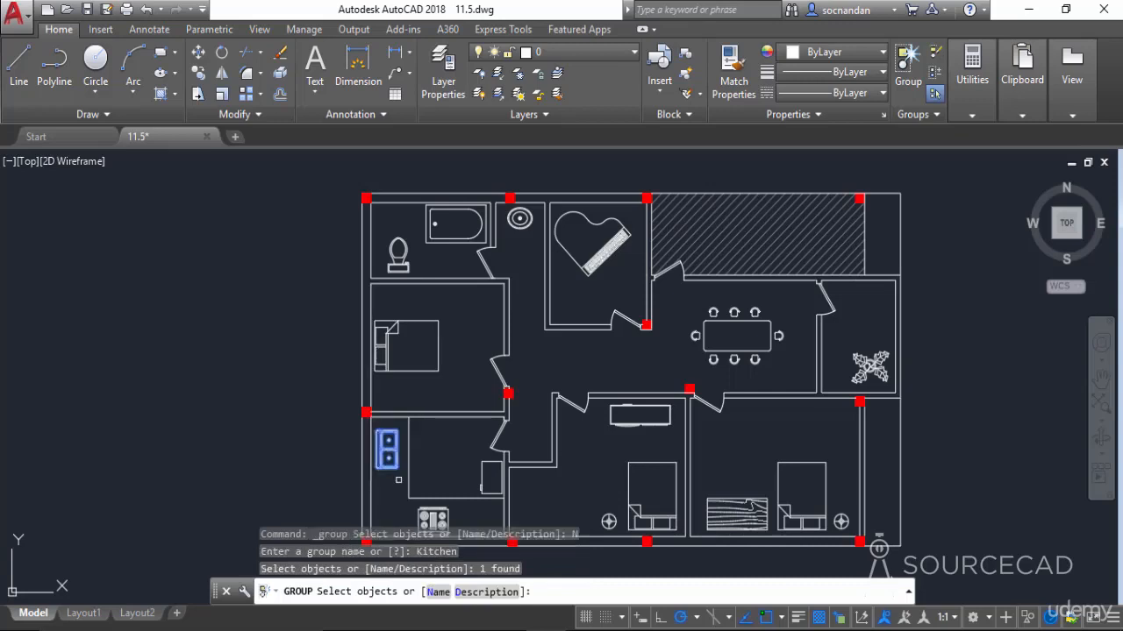
left_click(428, 510)
left_click(480, 484)
left_click(481, 486)
right_click(534, 500)
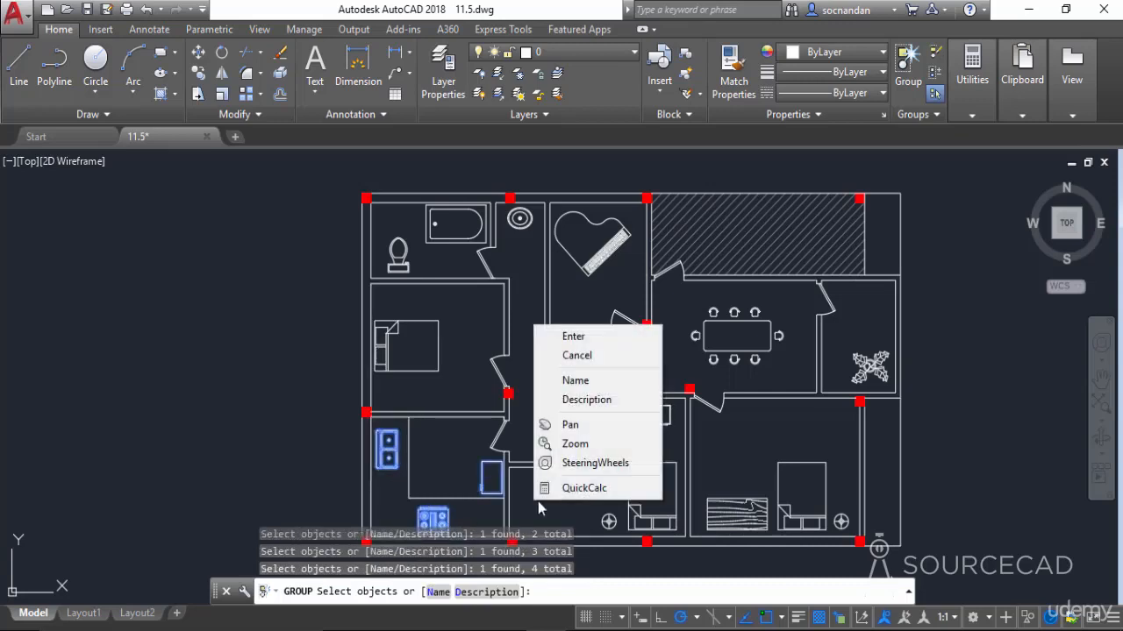
left_click(572, 336)
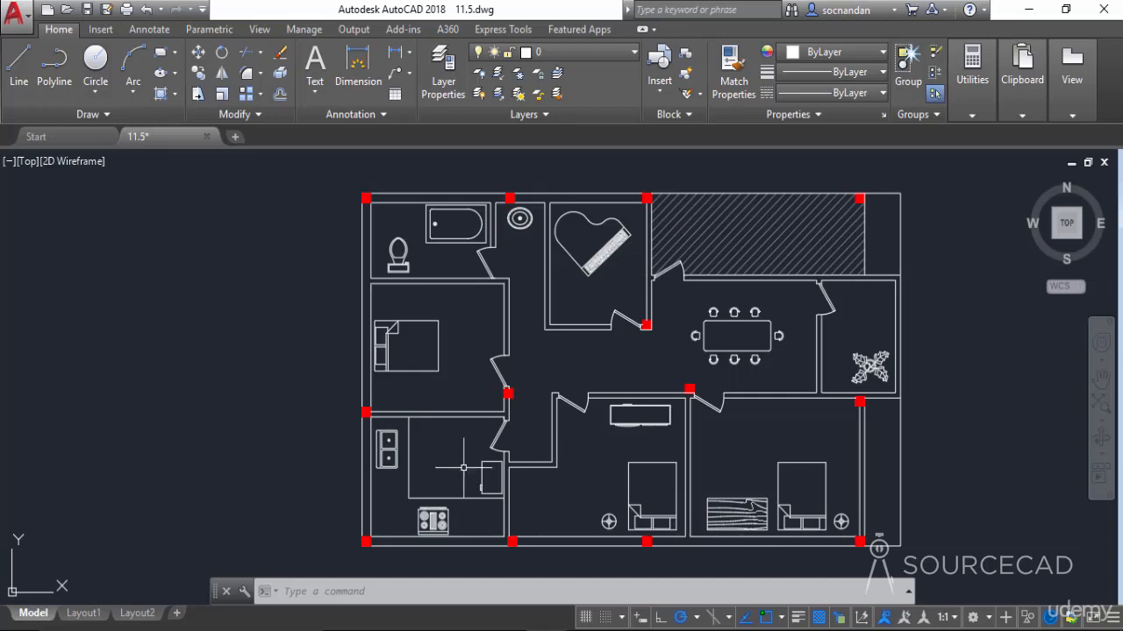
- Create an unnamed group from the piano, the dining table with its chairs and the potted plant
left_click(908, 64)
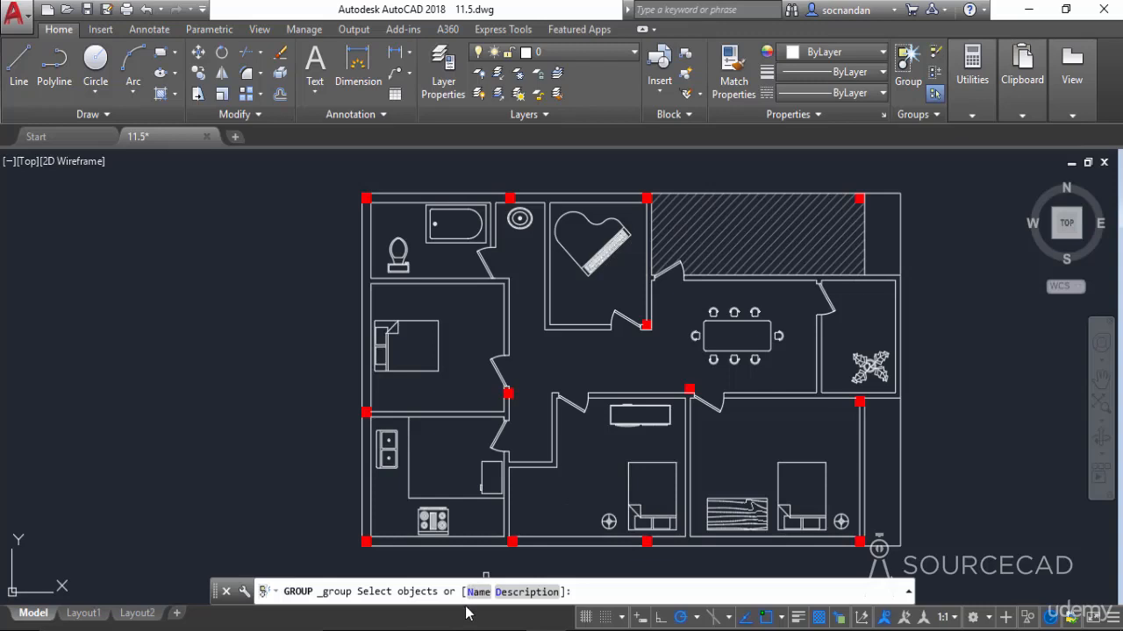
left_click(573, 257)
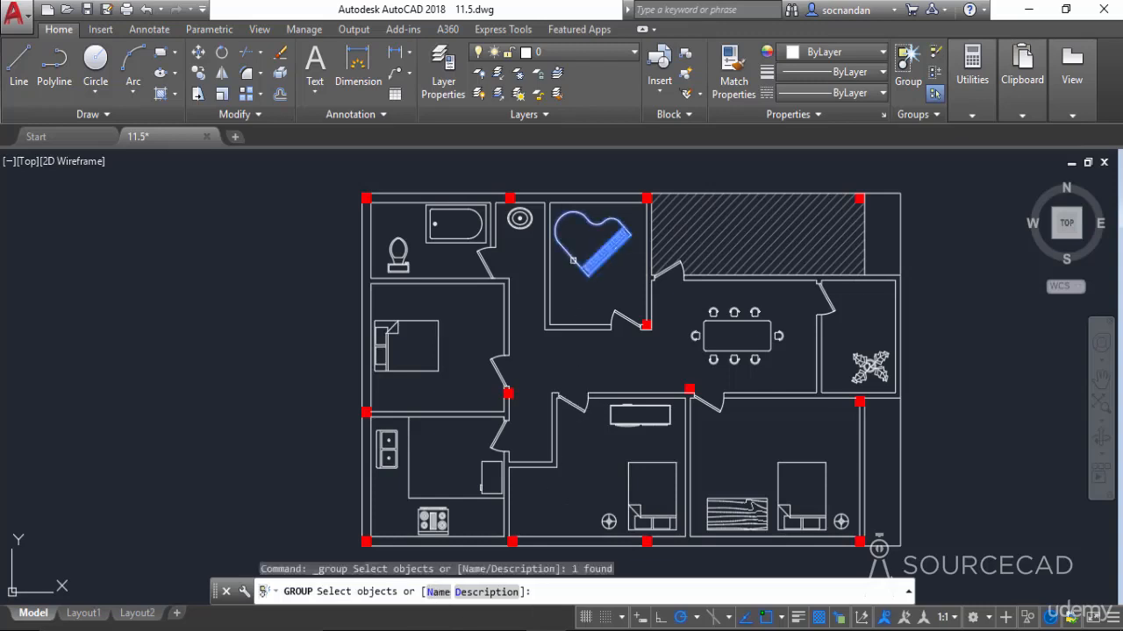
left_click(728, 321)
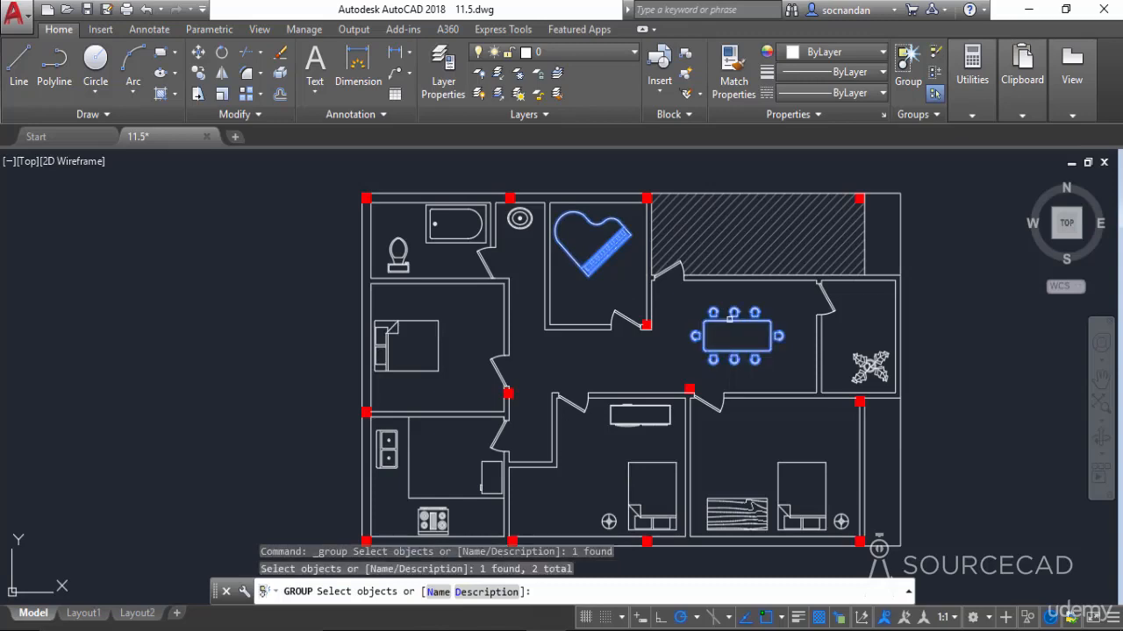
left_click(855, 368)
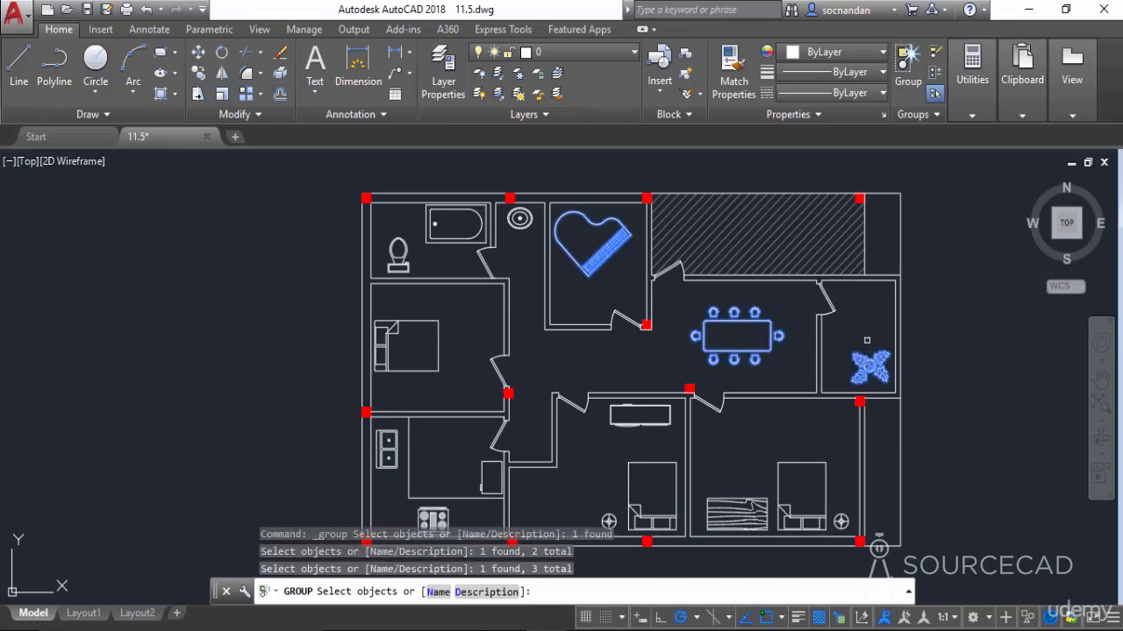
right_click(870, 310)
left_click(886, 319)
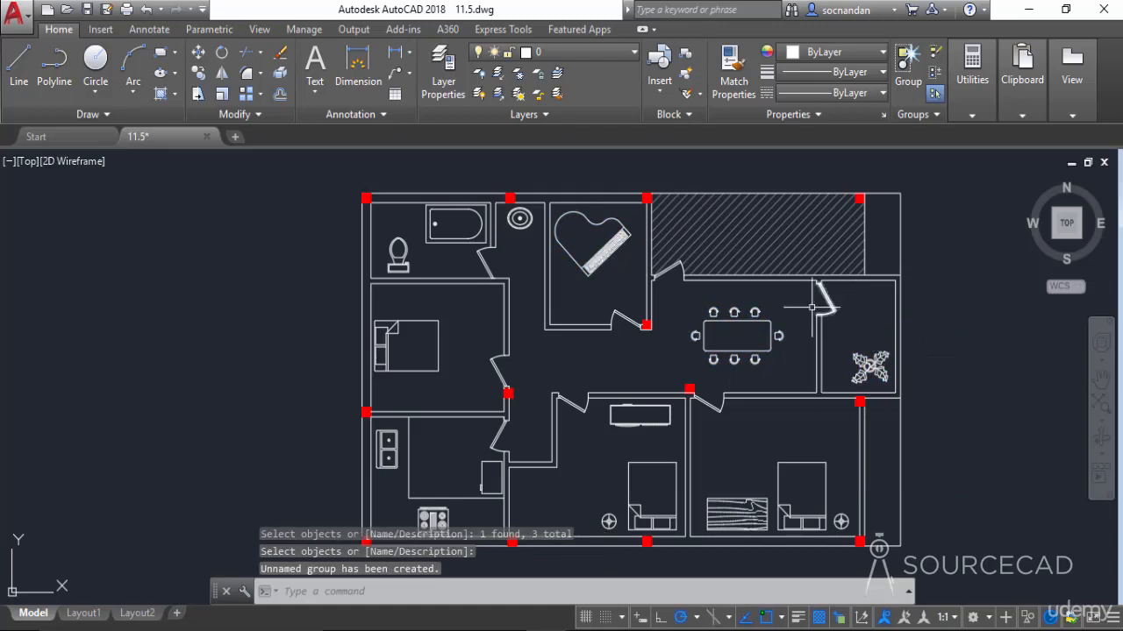
- Select the dining table, bed and kitchen groups one after another to check which objects belong to each
left_click(758, 316)
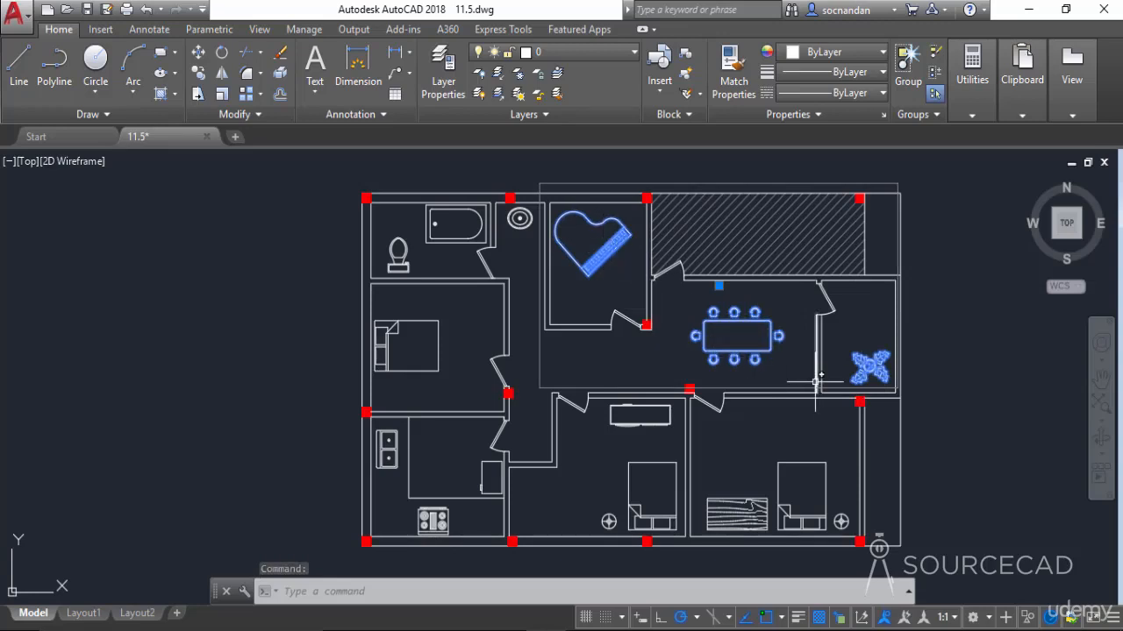
key("Escape")
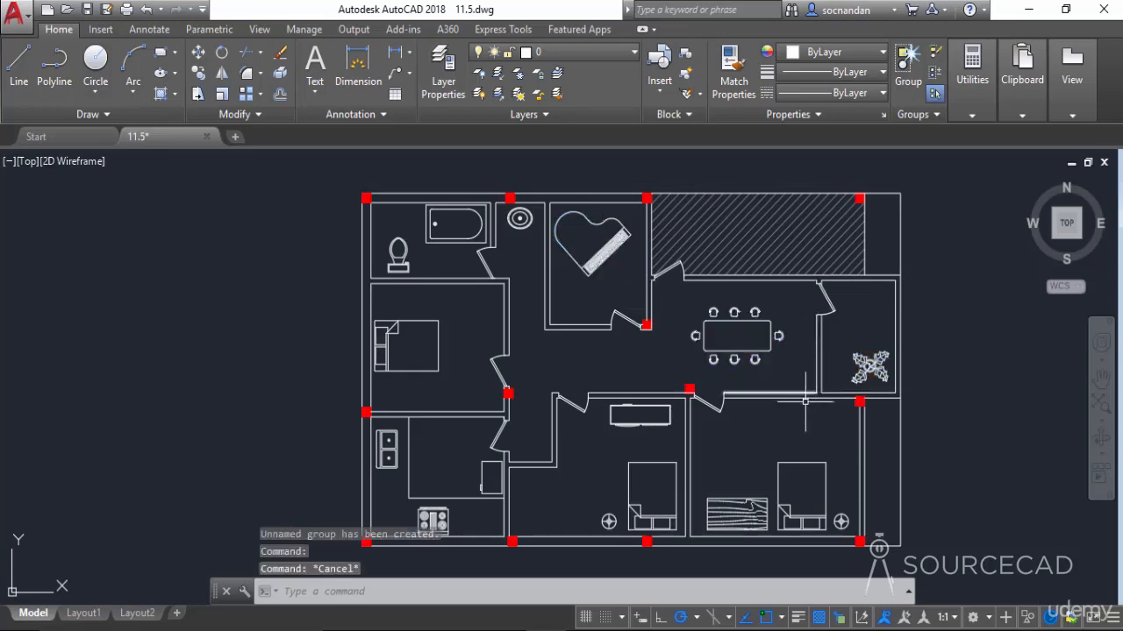
left_click(794, 462)
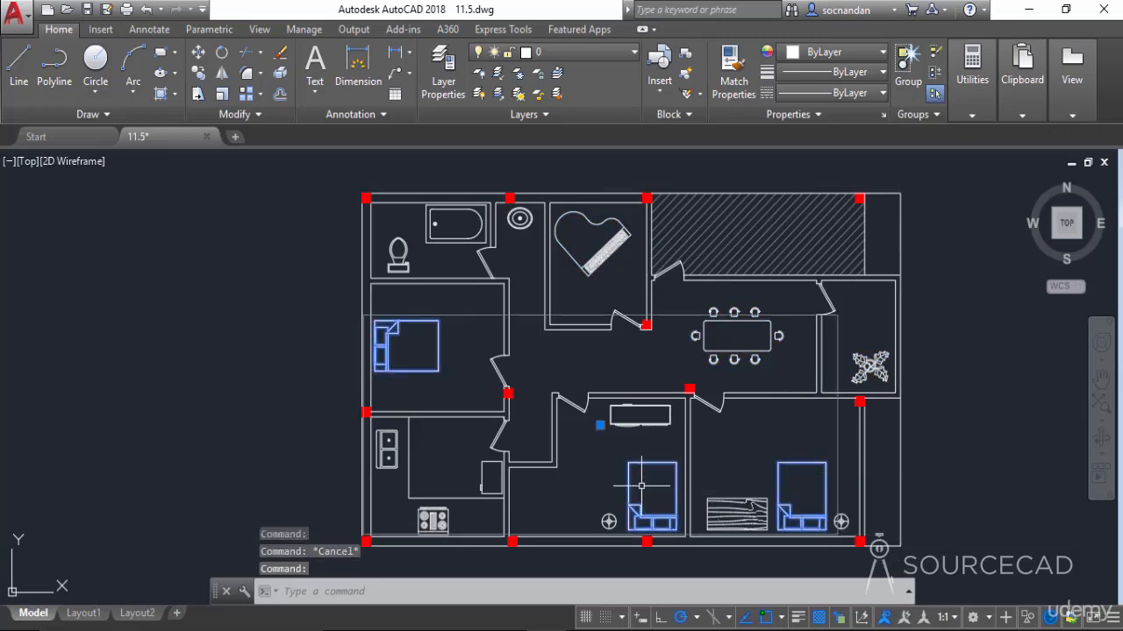
key("Escape")
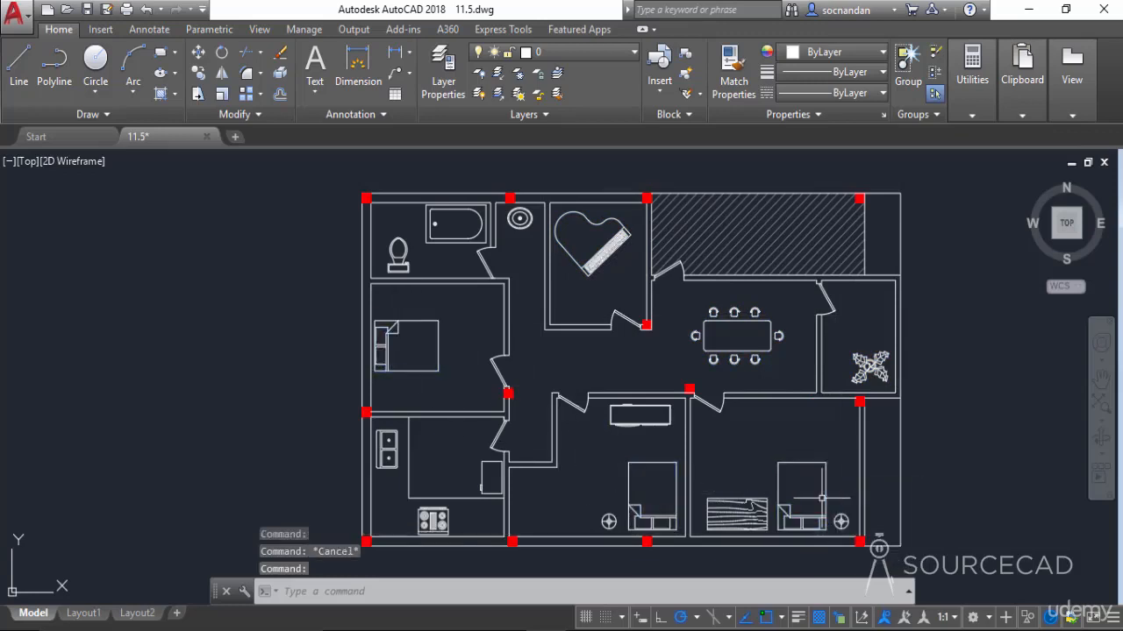
left_click(433, 513)
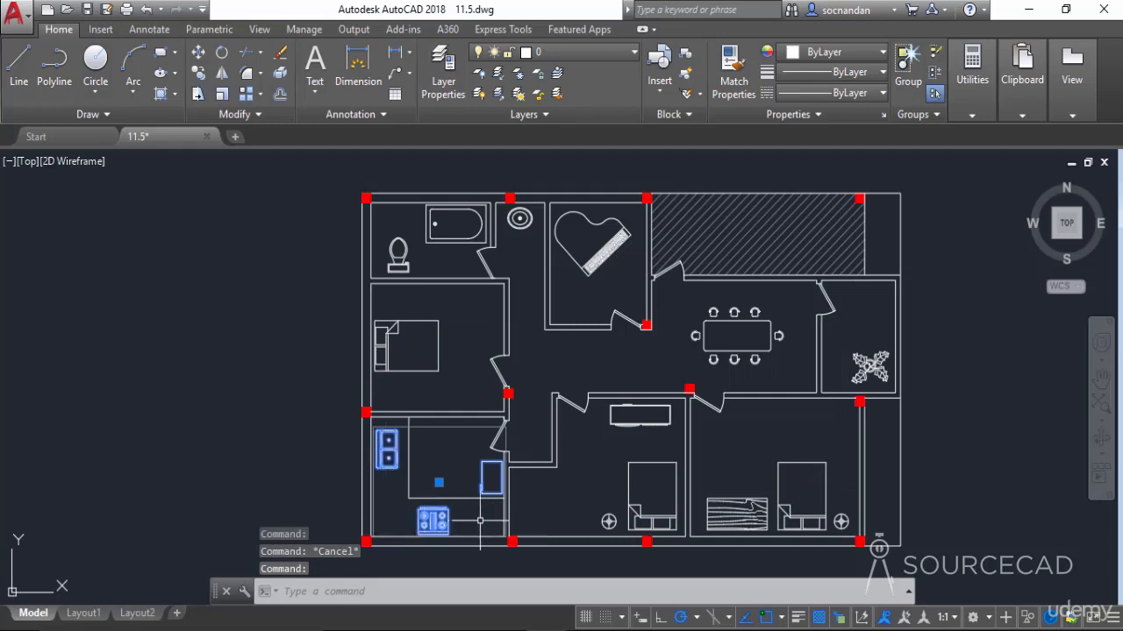
key("Escape")
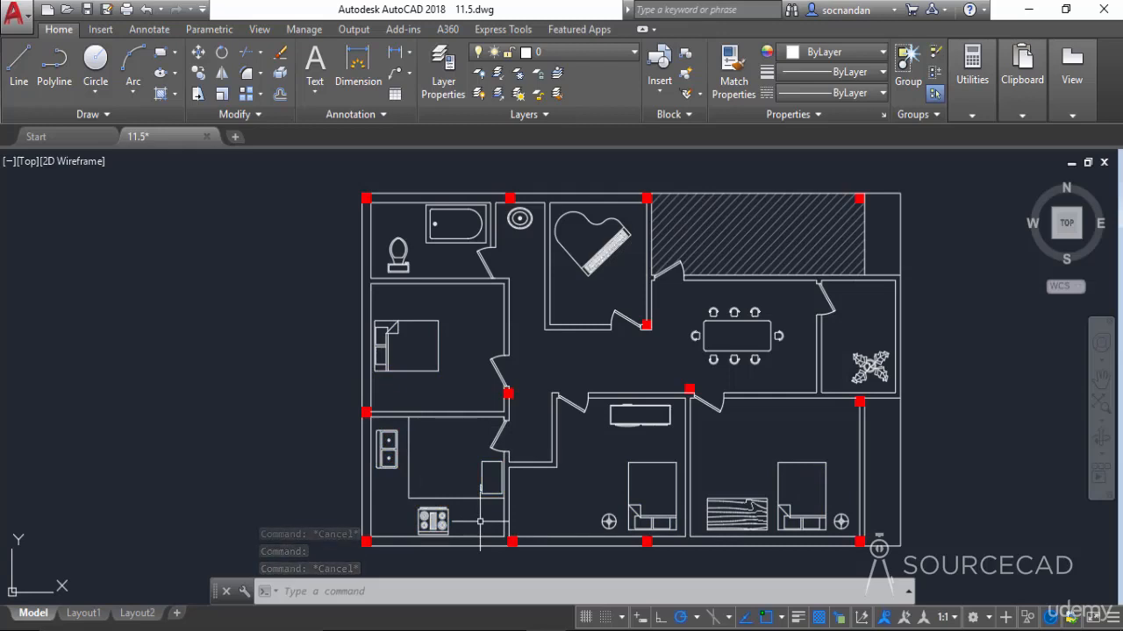
- Ungroup the three beds
left_click(937, 58)
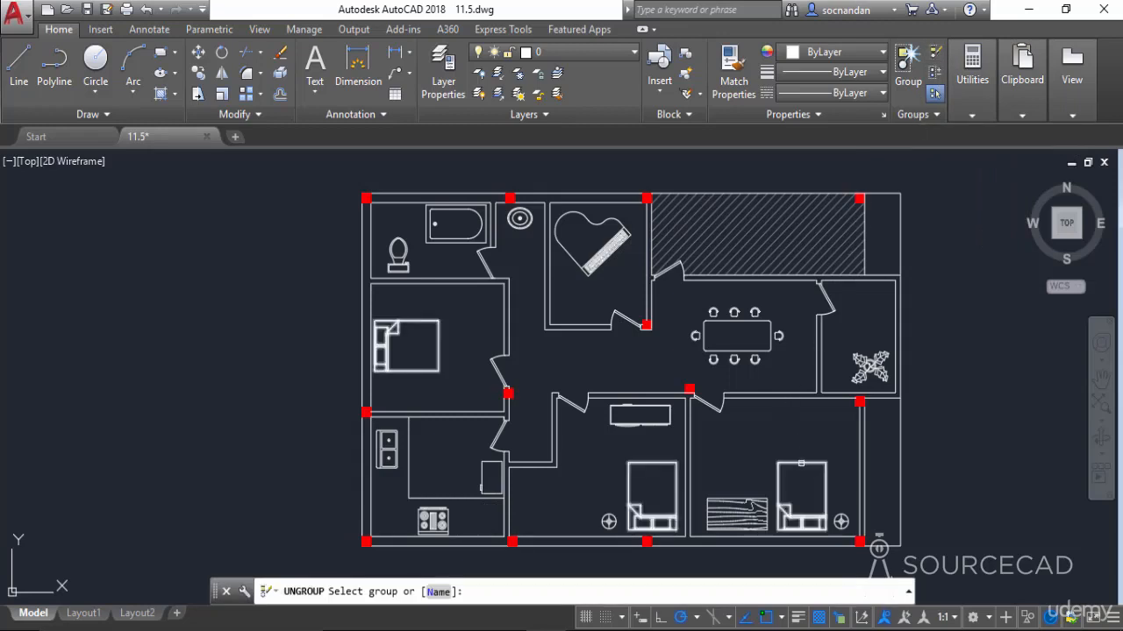
left_click(800, 463)
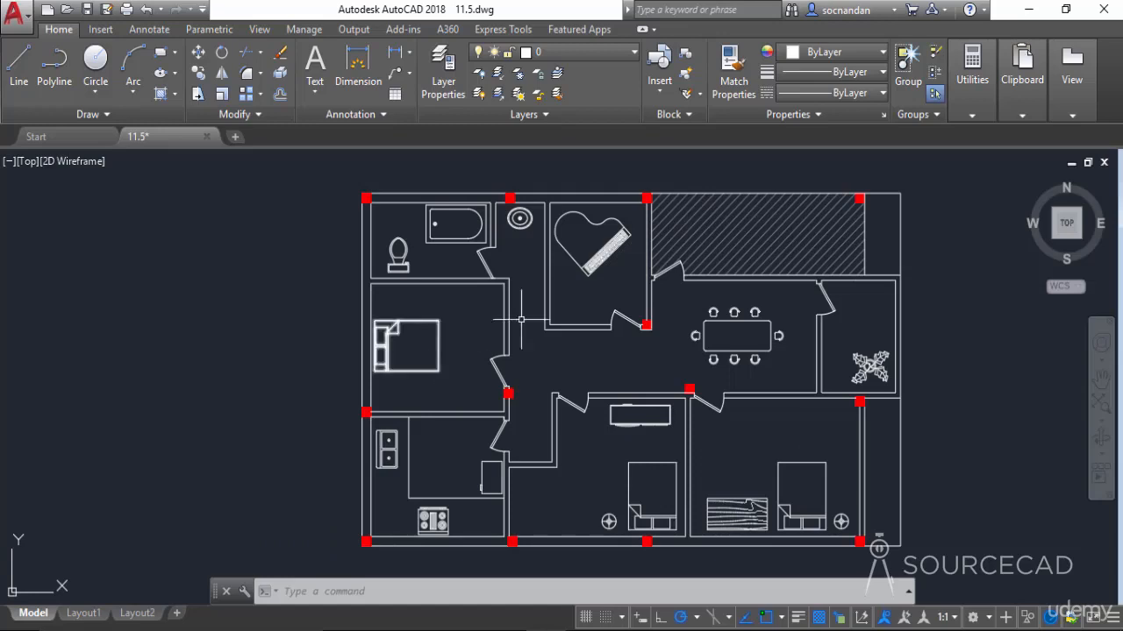
- Create a group named Bed from only the two beds in the lower bedrooms, and check its members
left_click(908, 66)
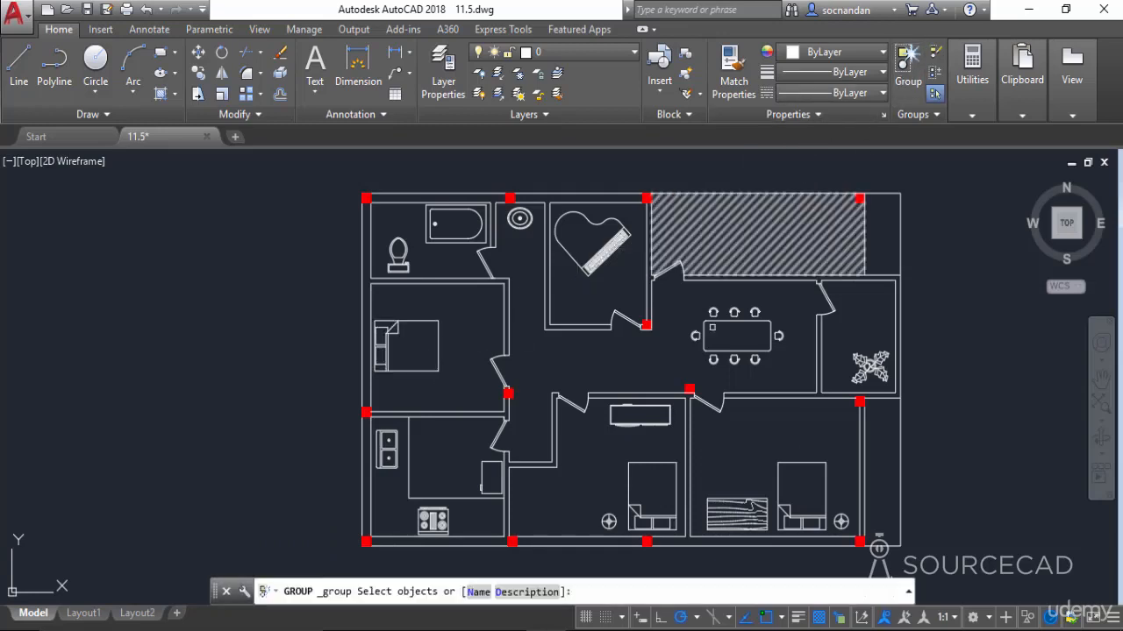
left_click(478, 592)
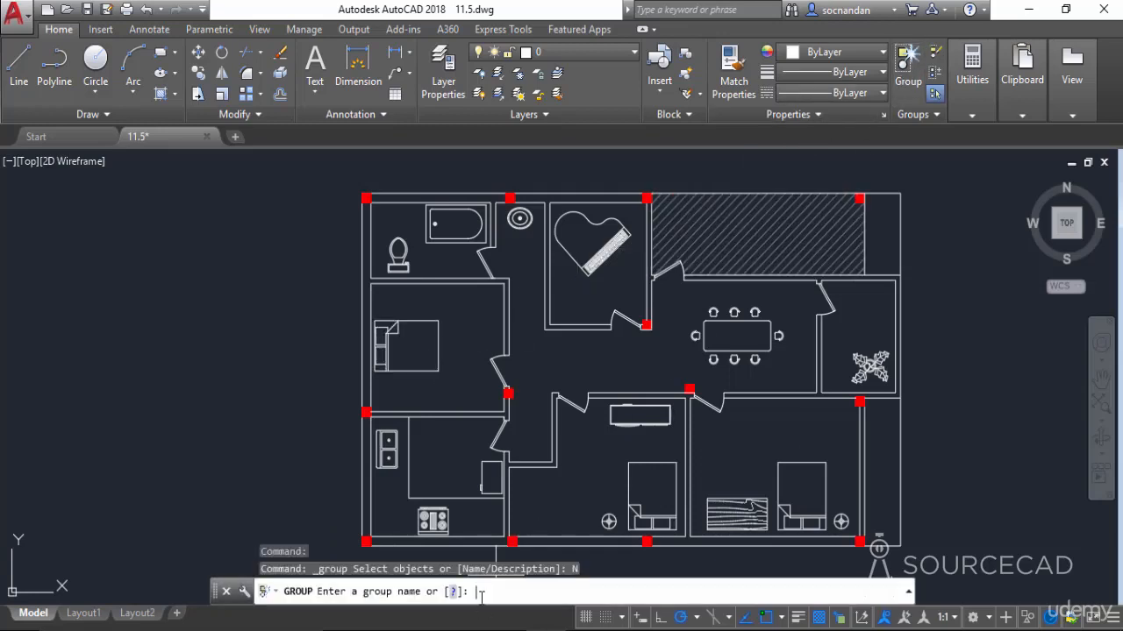
type("Bed")
key("Return")
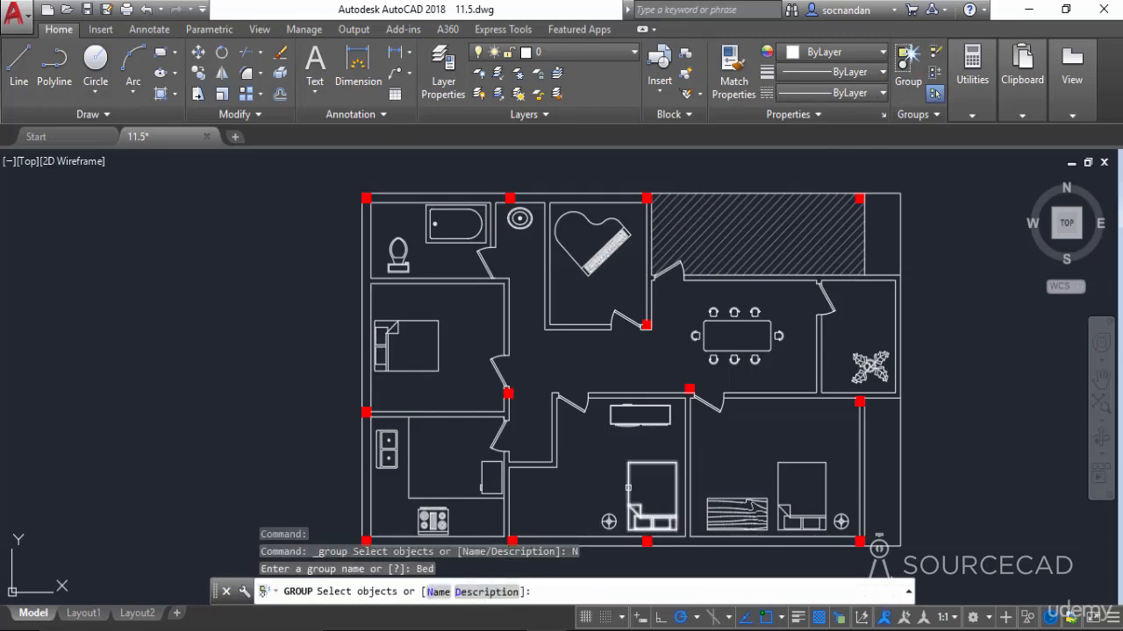
left_click(628, 493)
left_click(775, 479)
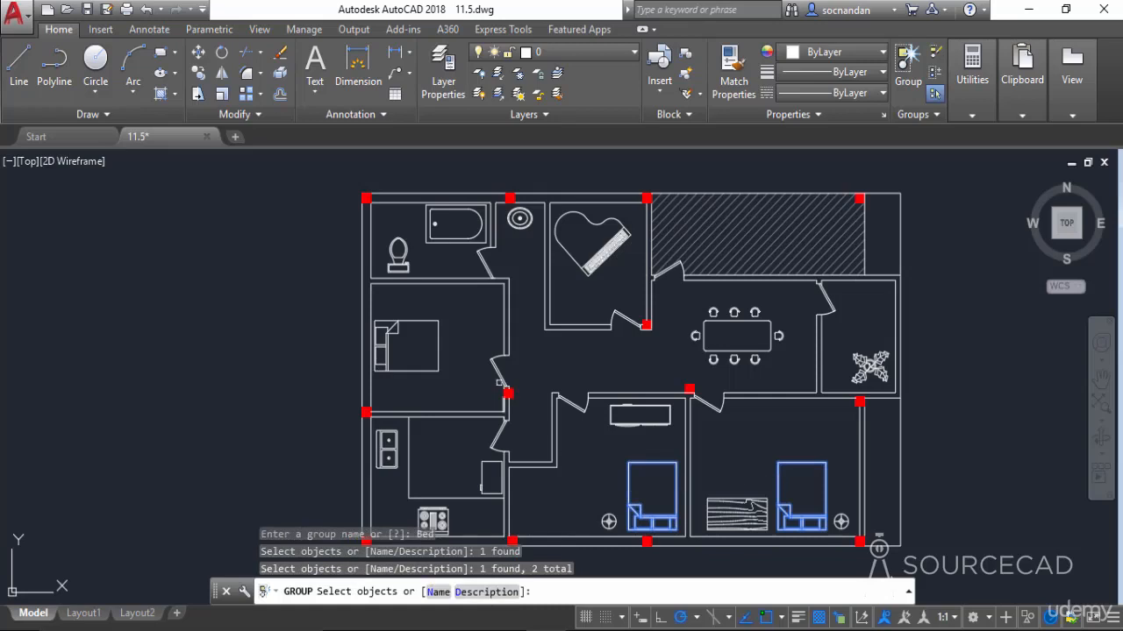
right_click(643, 370)
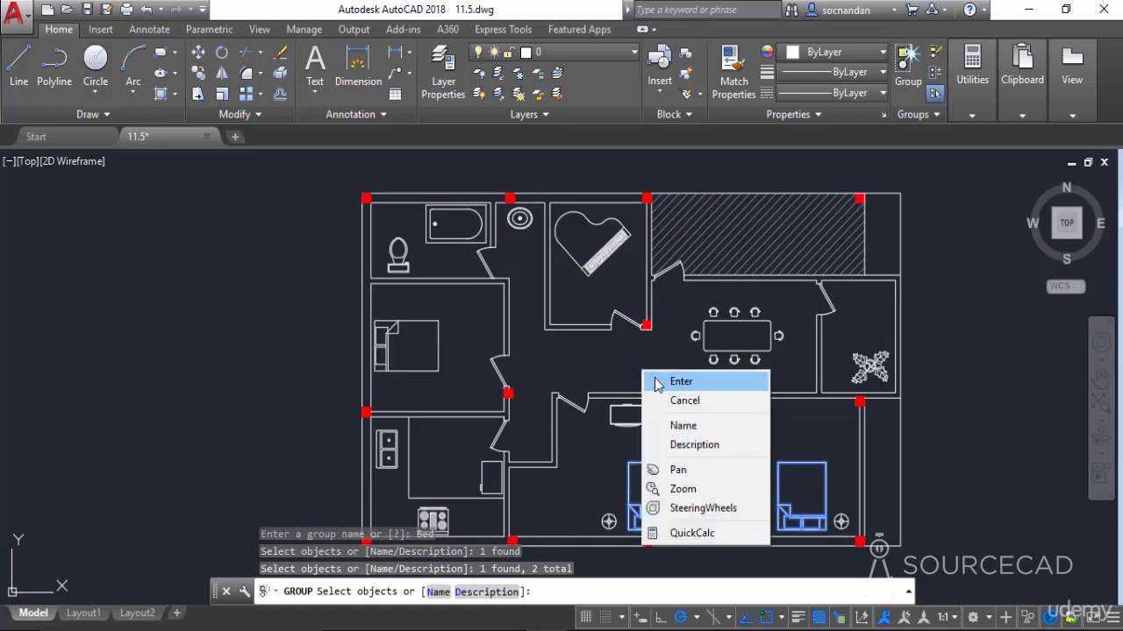
left_click(674, 384)
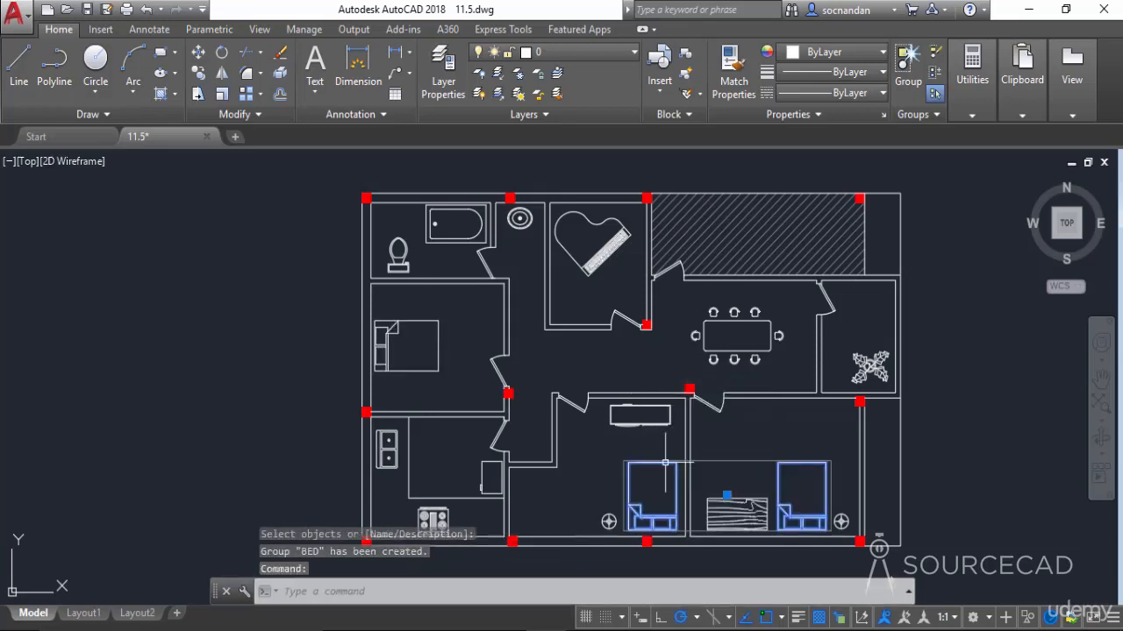
left_click(736, 483)
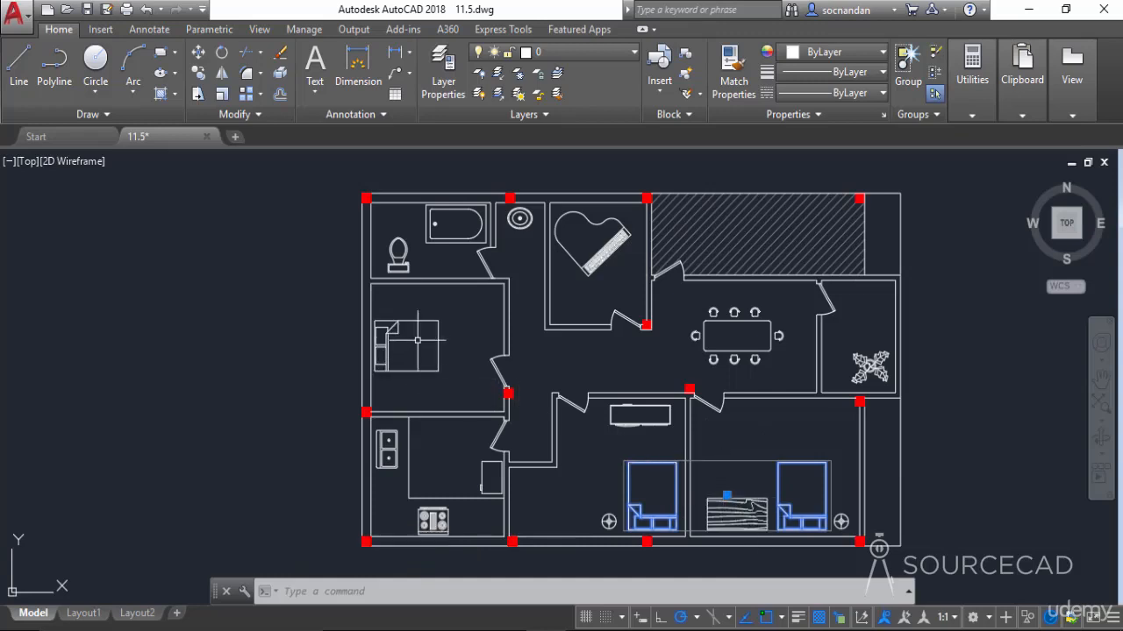
key("Escape")
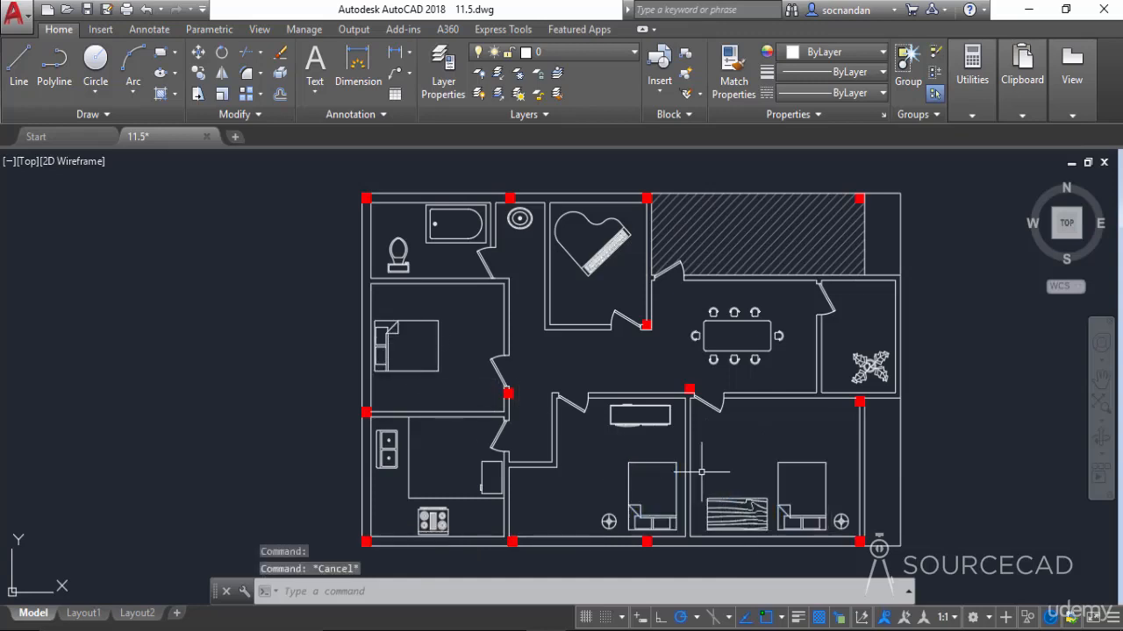
- Edit the Bed group by adding the bed in the upper-left bedroom to it
left_click(937, 81)
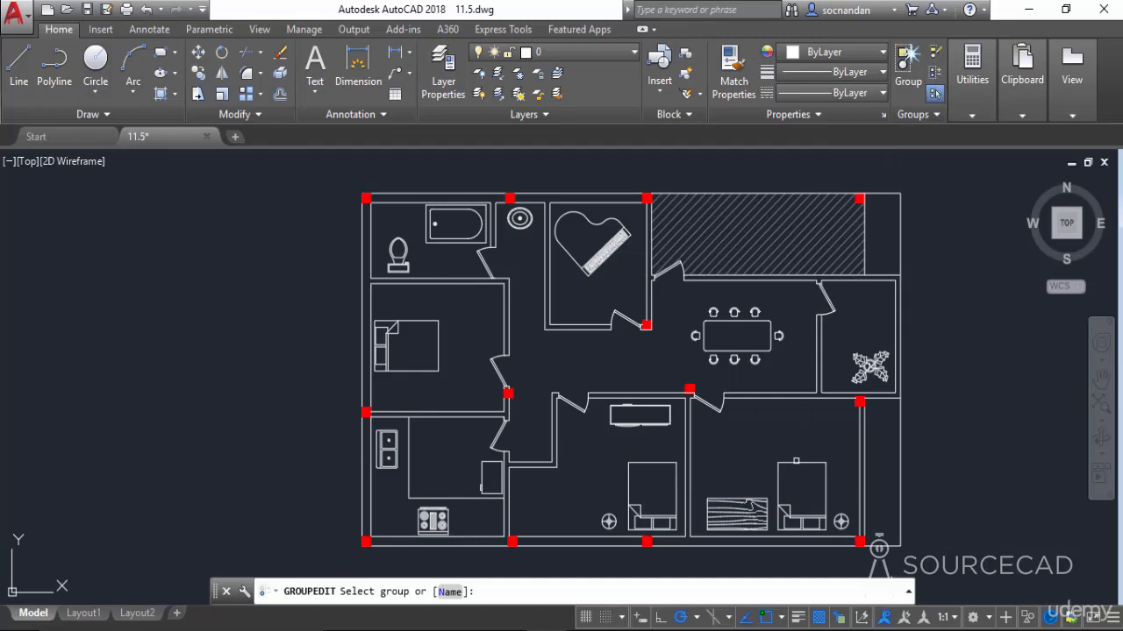
left_click(794, 461)
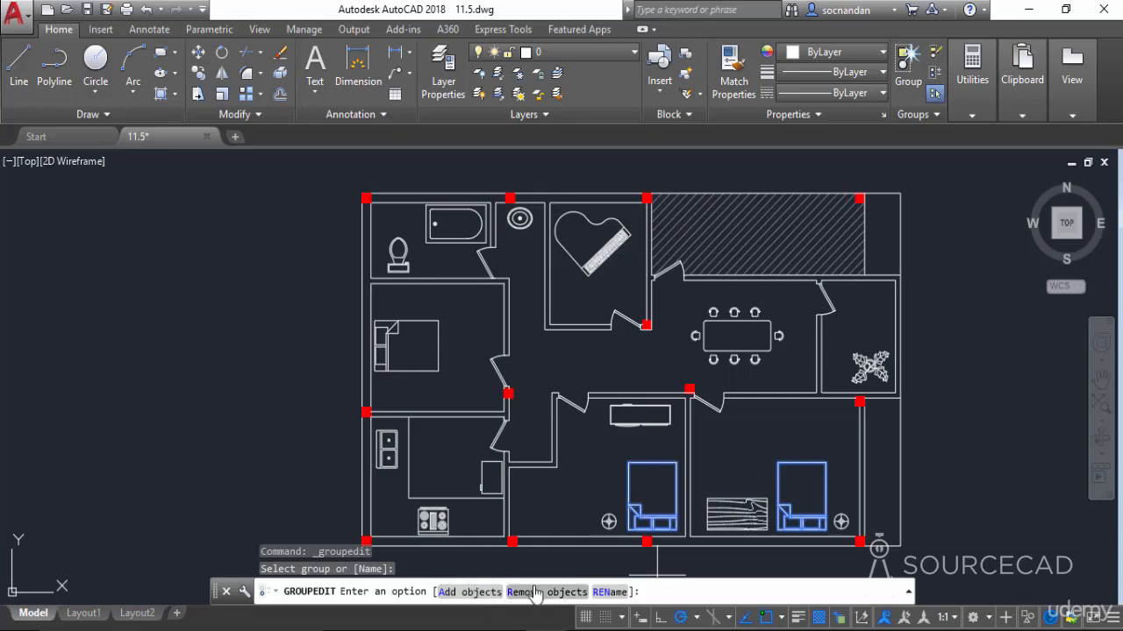
left_click(466, 590)
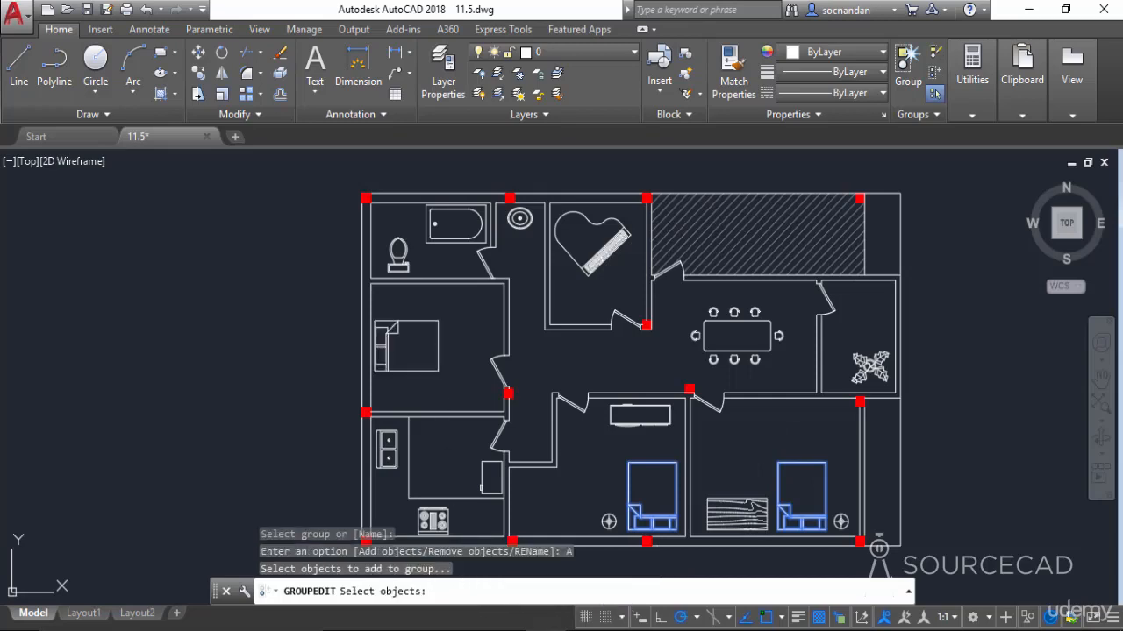
left_click(438, 331)
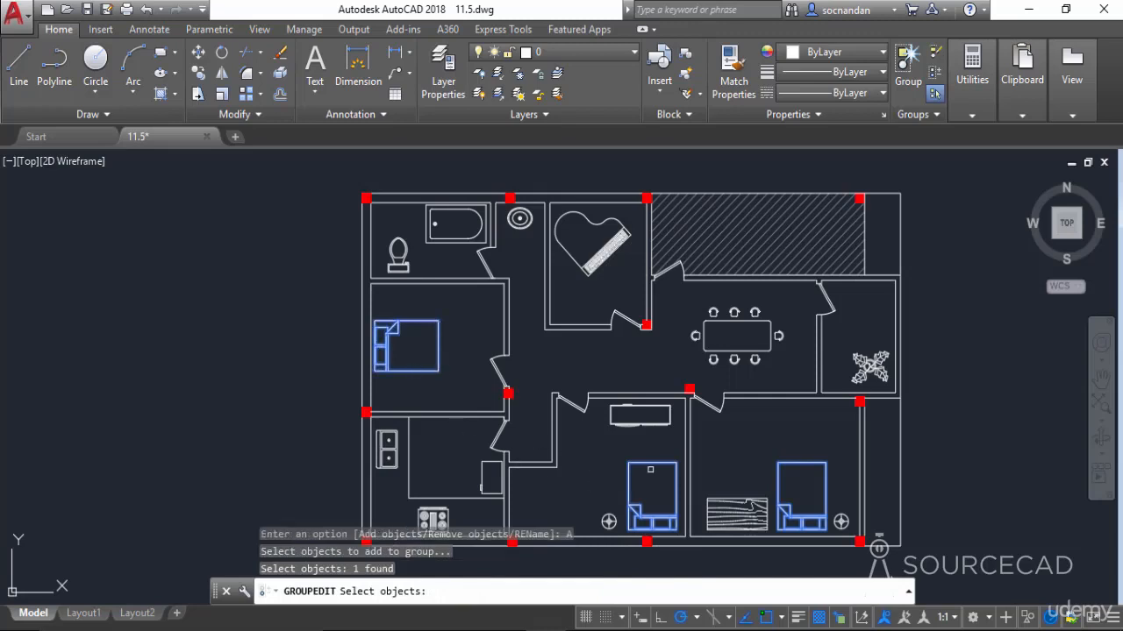
key("Return")
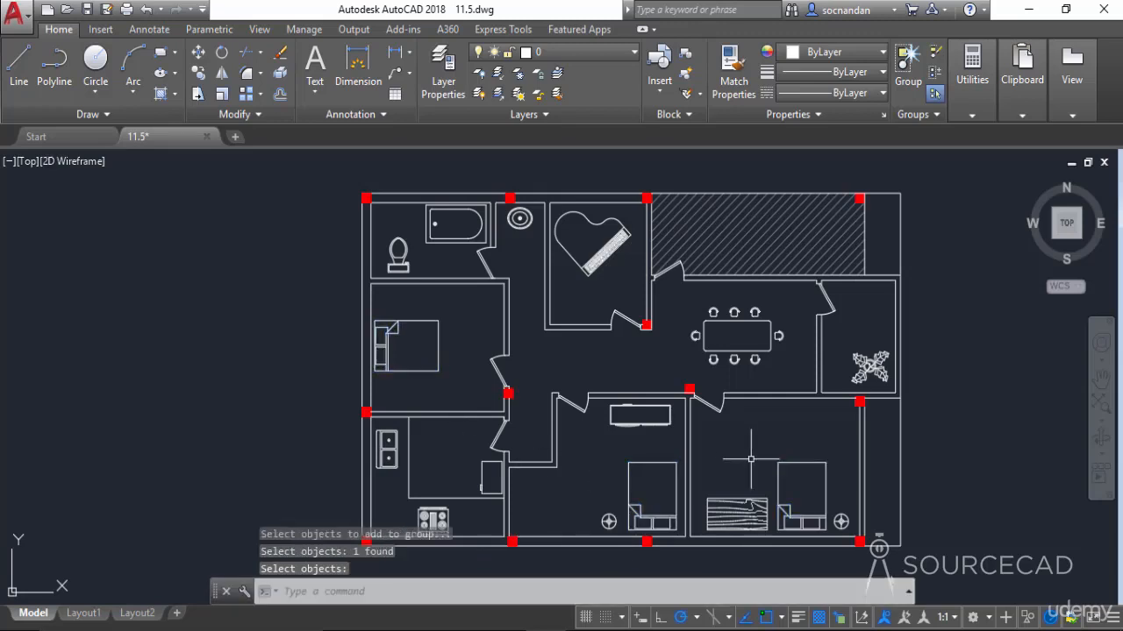
key("Return")
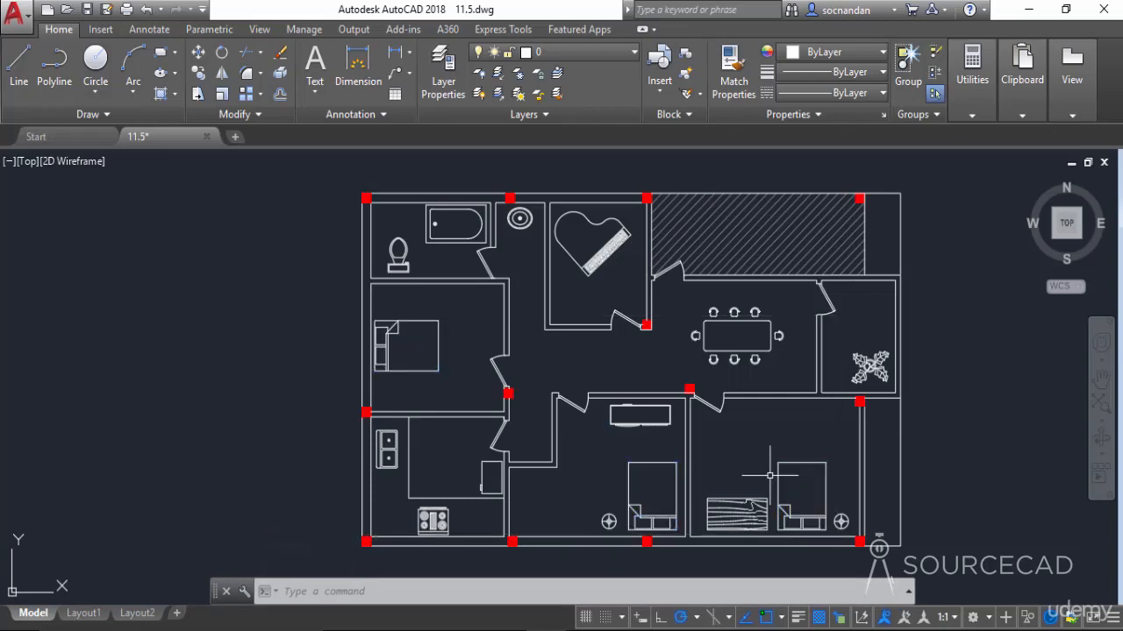
- Turn off group selection and select the three beds individually, then clear the selection
left_click(935, 93)
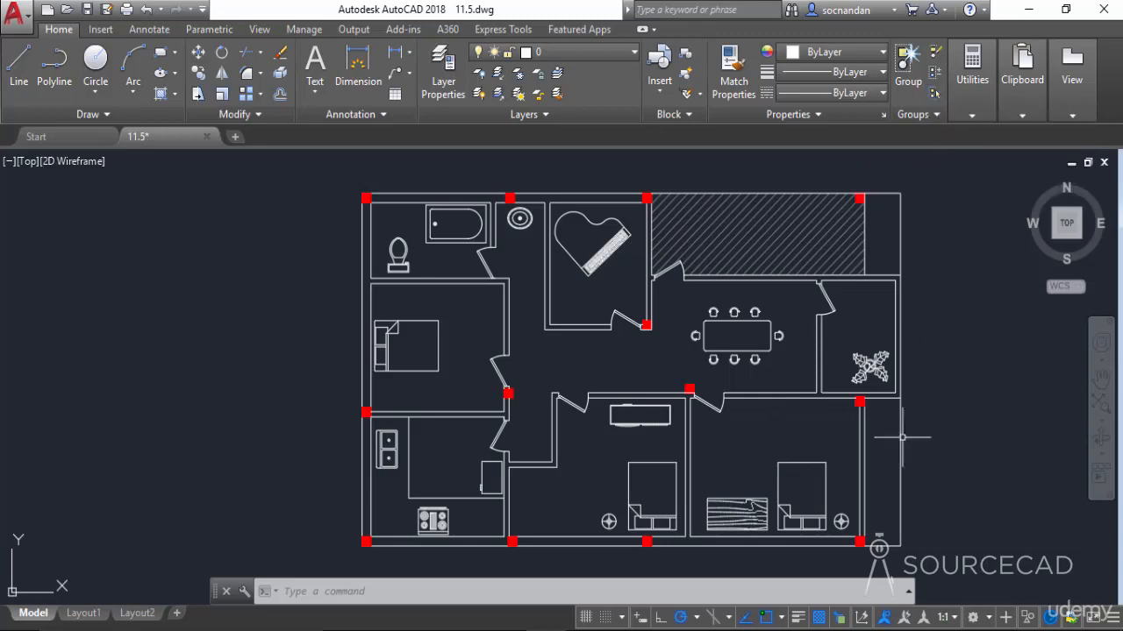
left_click(800, 491)
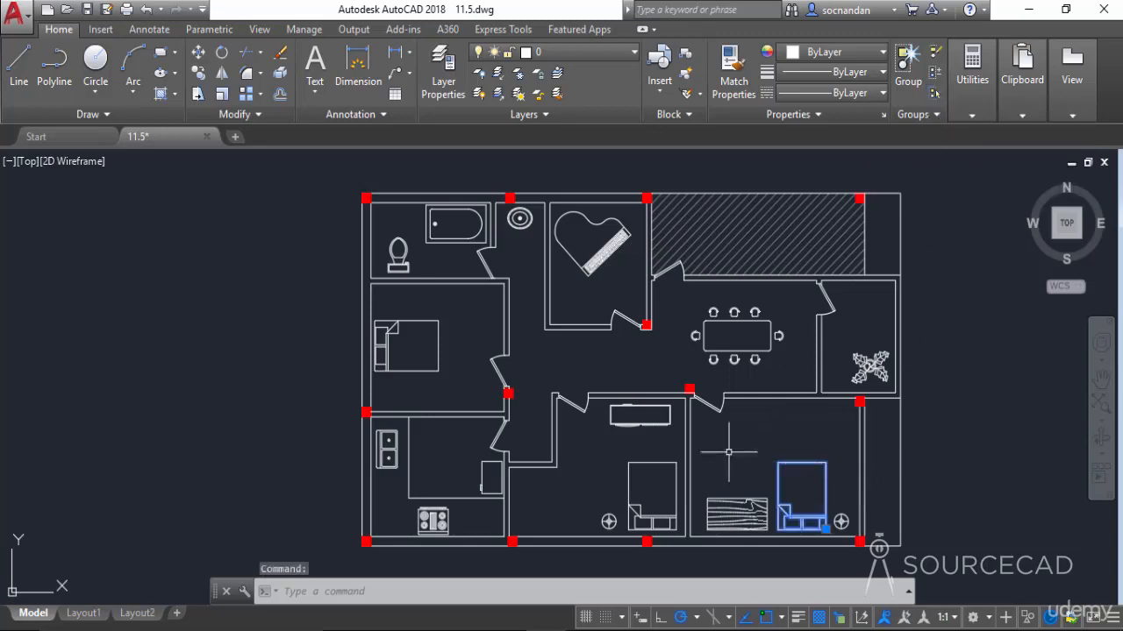
left_click(651, 491)
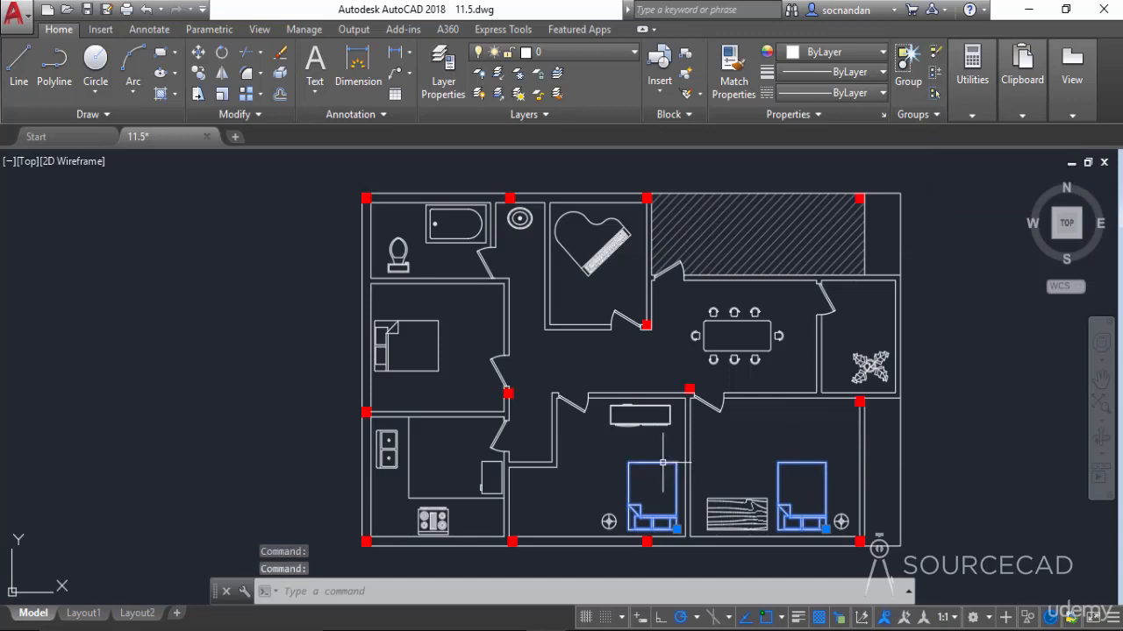
left_click(437, 333)
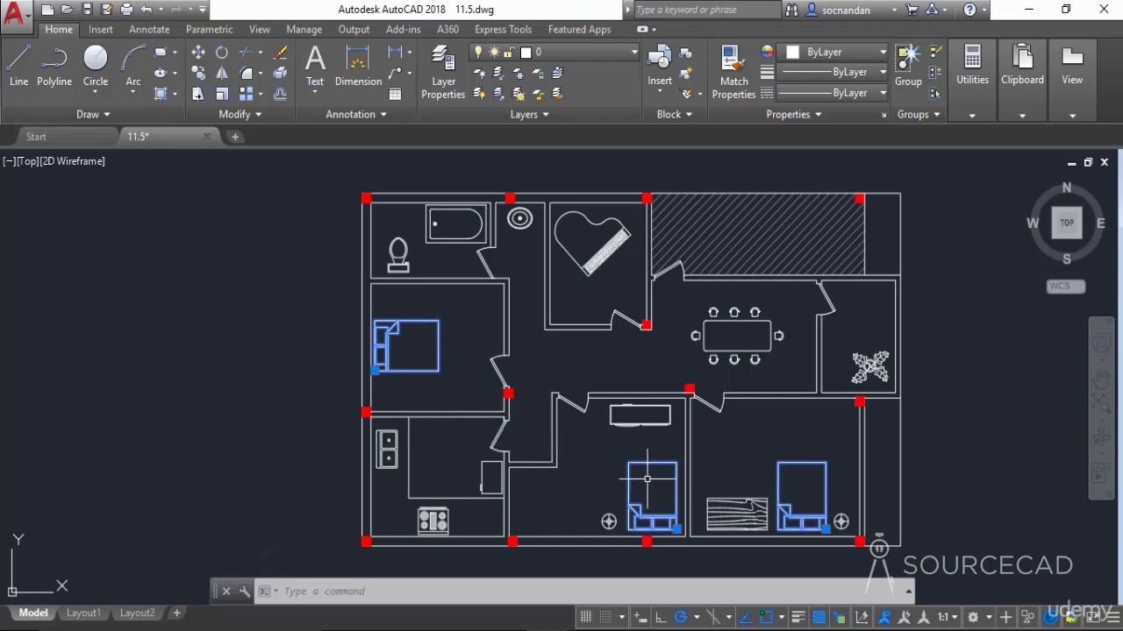
key("Escape")
- Turn group selection back on and select the whole Bed group by picking the bed in the lower-right bedroom
left_click(935, 92)
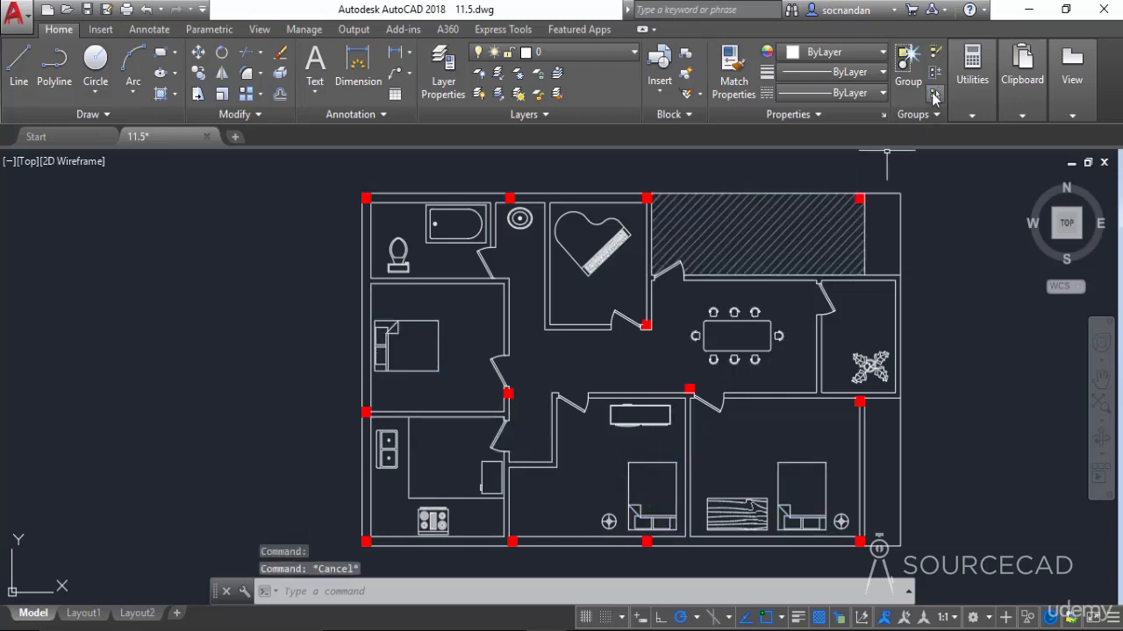
left_click(789, 460)
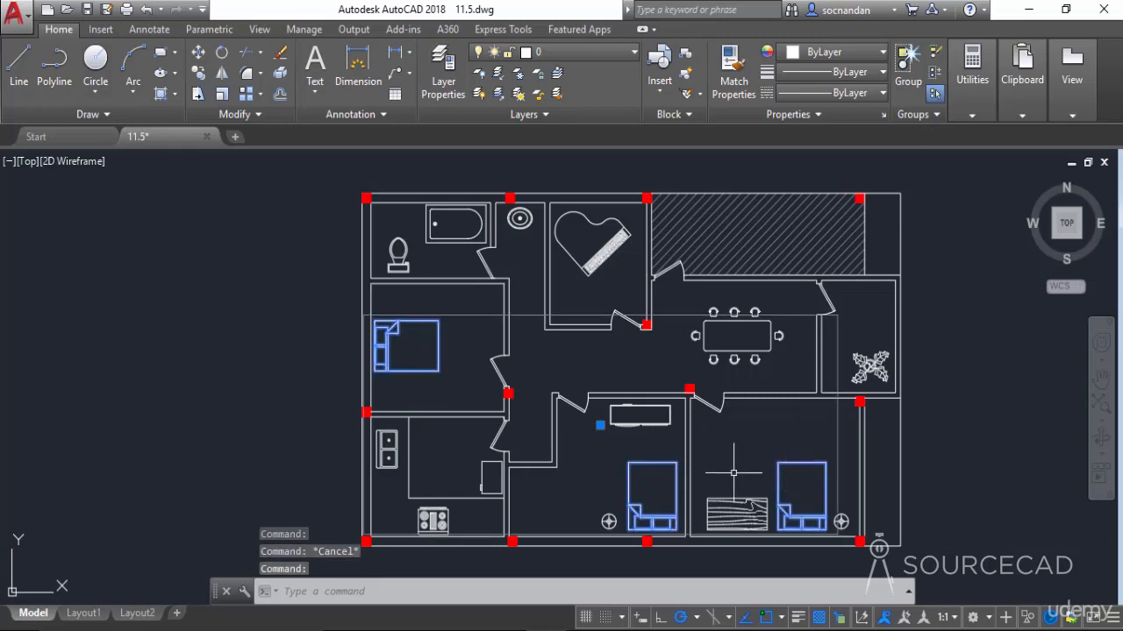
key("Escape")
left_click(775, 474)
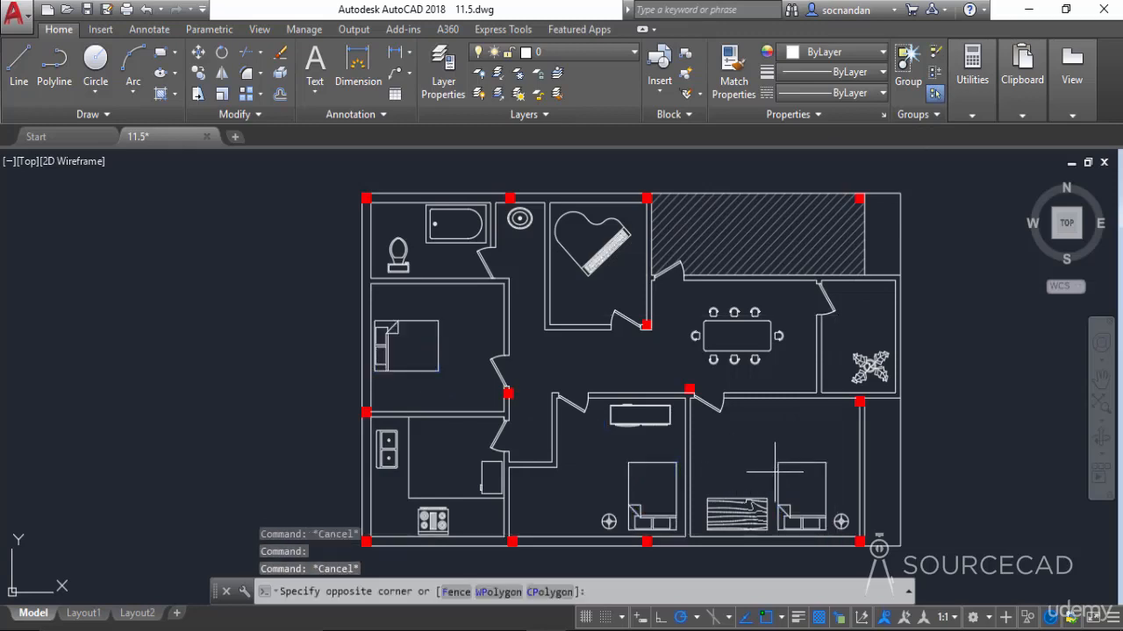
left_click(784, 471)
left_click(778, 472)
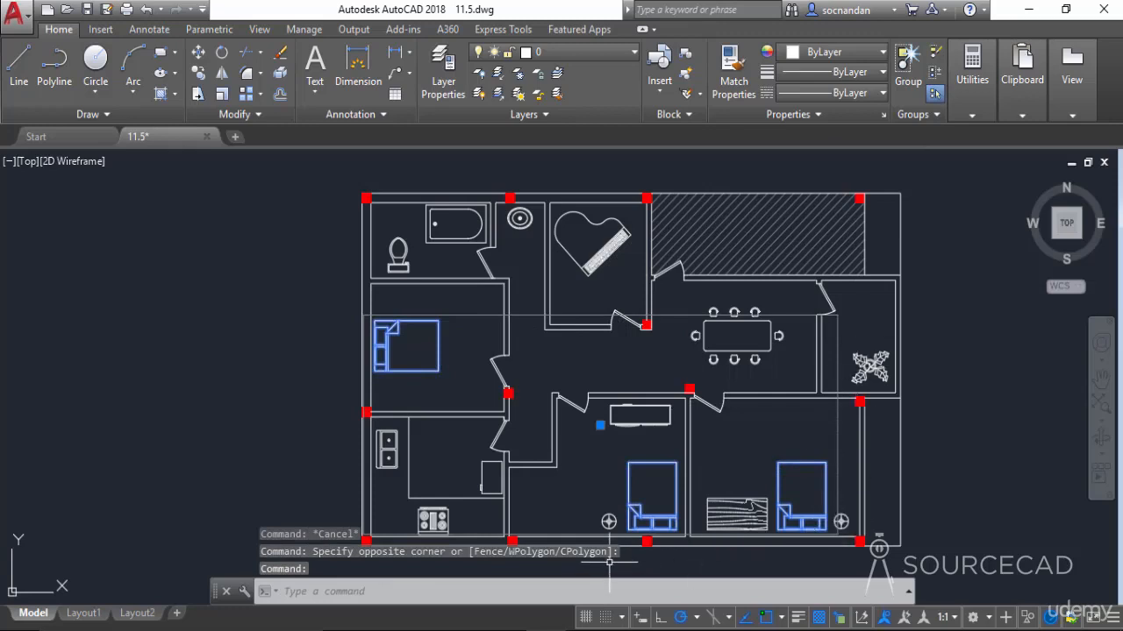
- Switch the group bounding box off and back on while the Bed group is selected
left_click(913, 115)
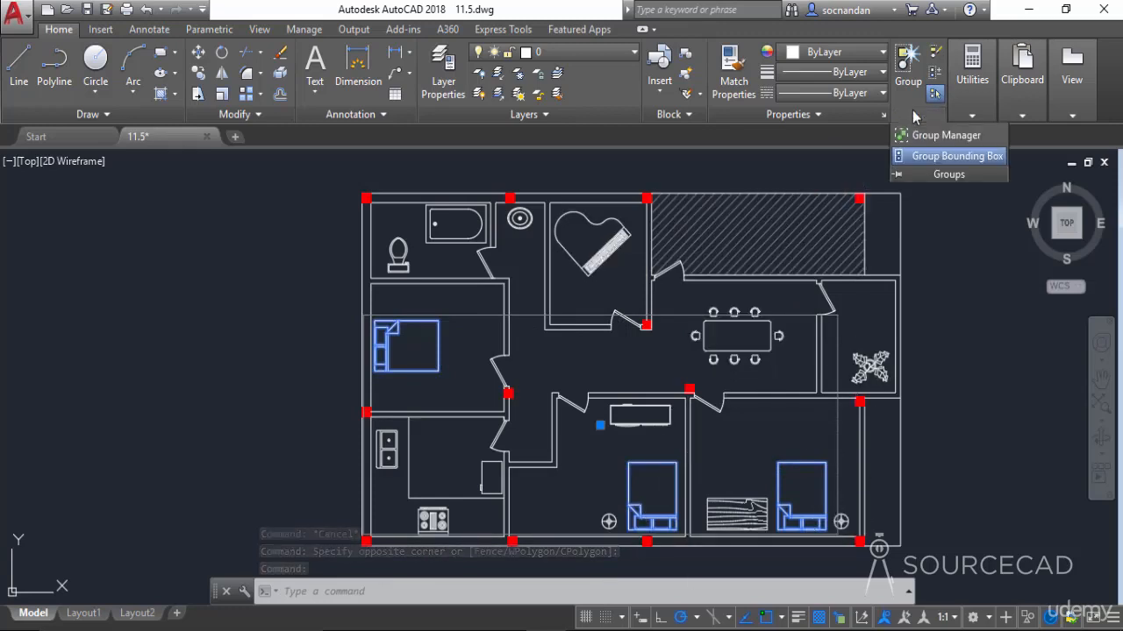
left_click(946, 161)
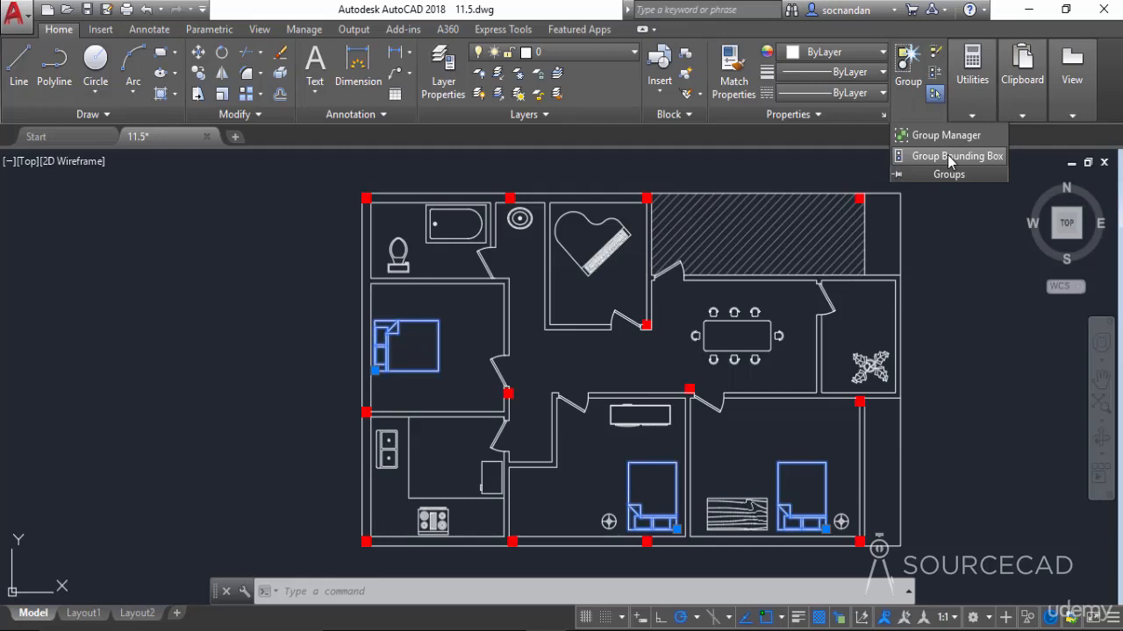
left_click(959, 163)
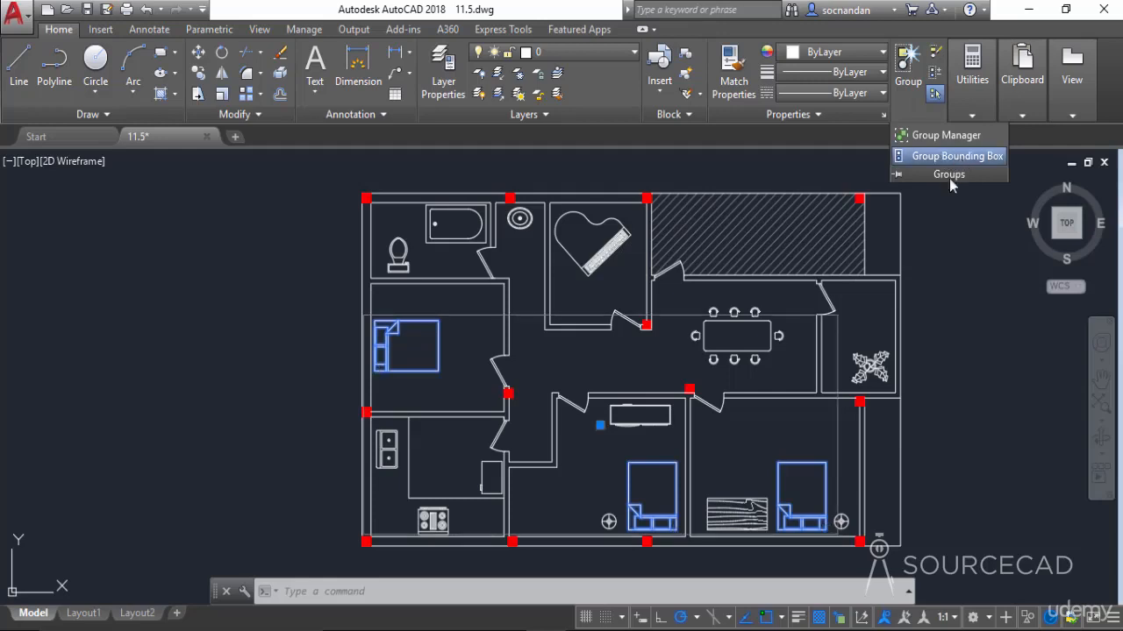